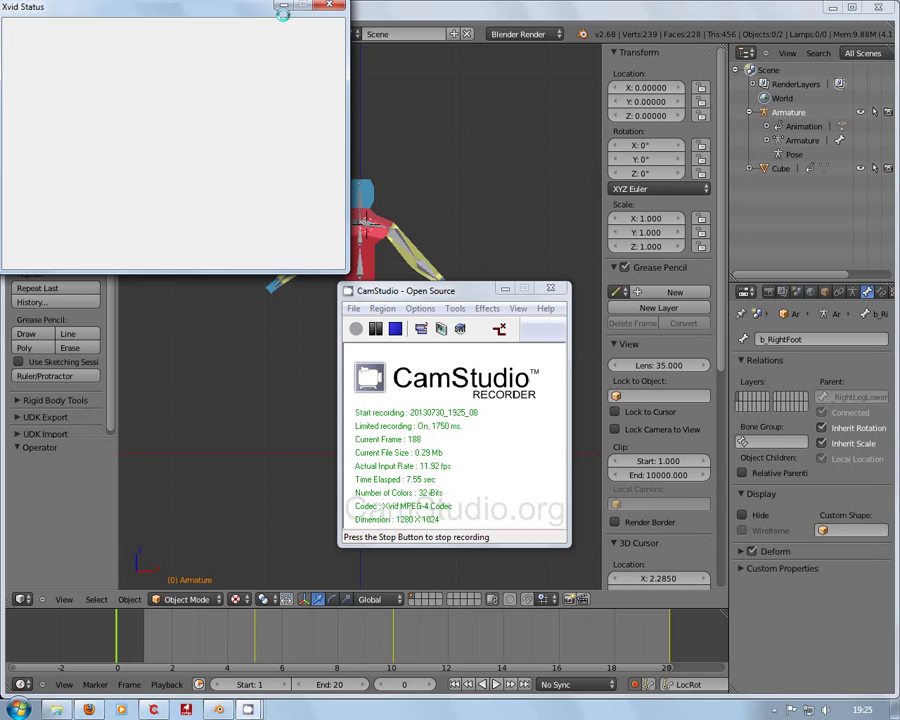
# Step: Minimize the Xvid Status and CamStudio windows so the rigged character in Blender is fully visible
pyautogui.click(285, 8)
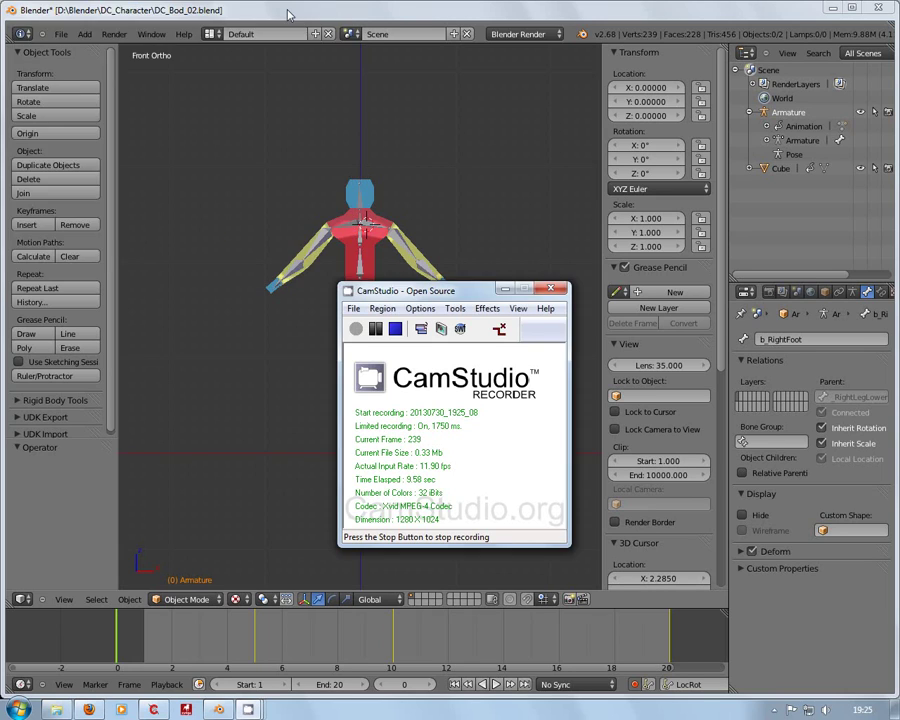
pyautogui.click(505, 291)
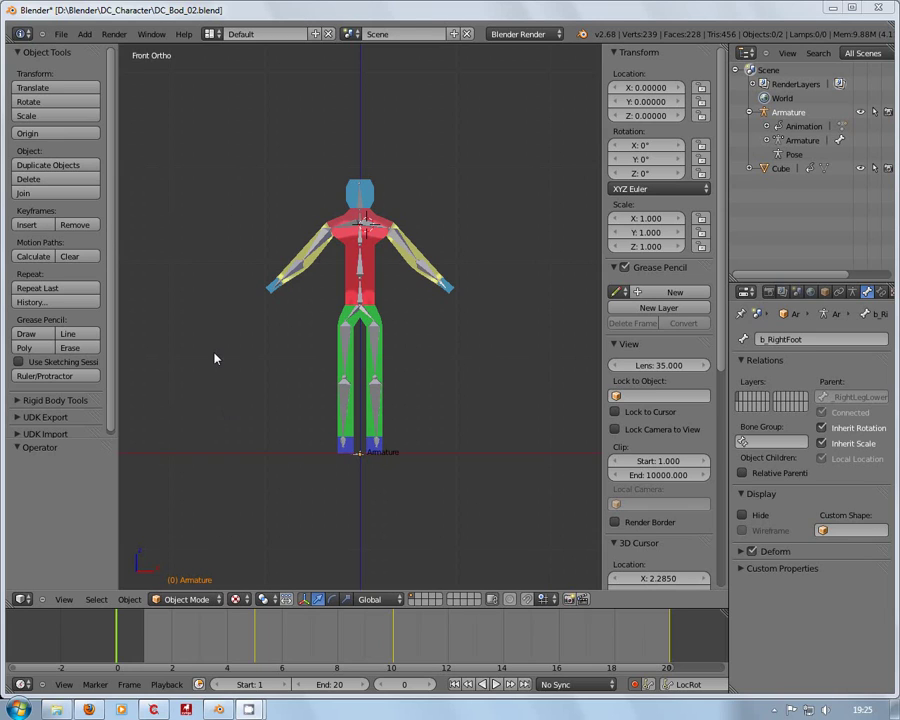
pyautogui.scroll(-1, 66, 429)
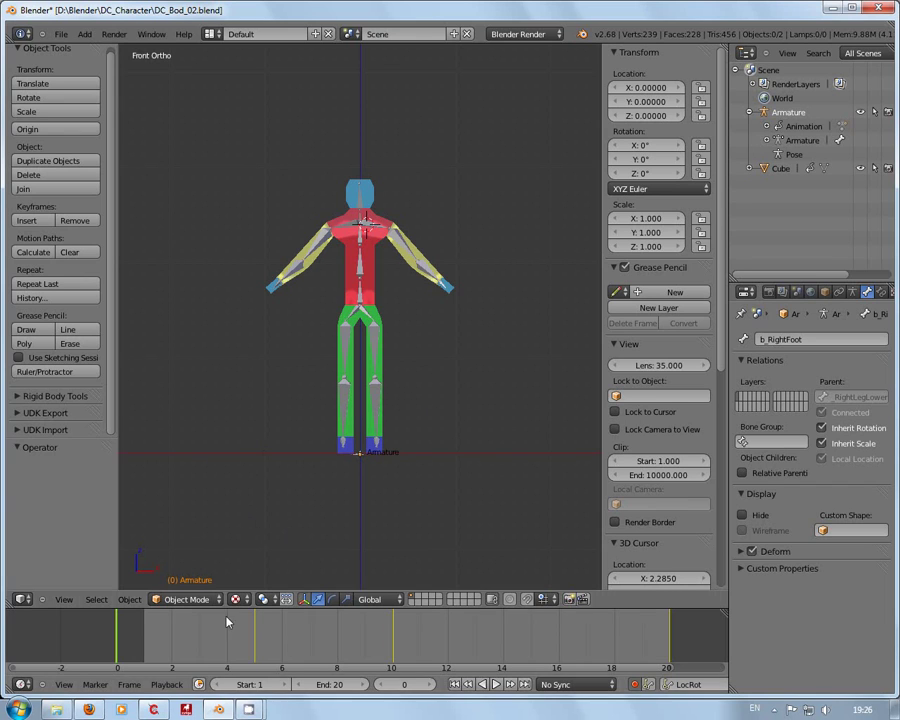
# Step: Switch to Firefox and read the Blender to UDK Player Model tutorial's notes on scale and the export_fbx.py root bone fix
pyautogui.click(88, 709)
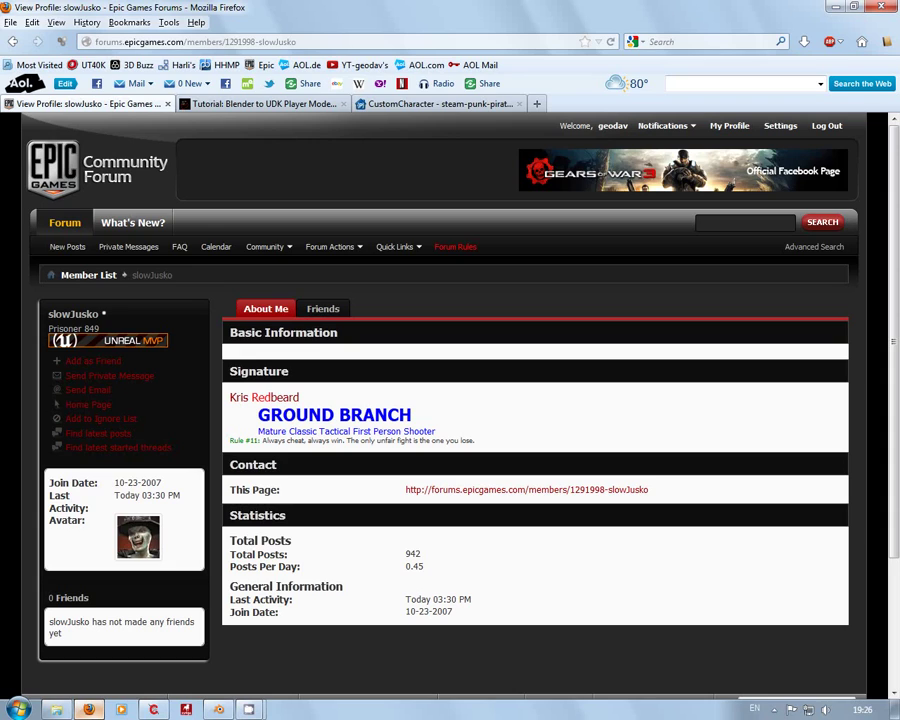
pyautogui.click(241, 105)
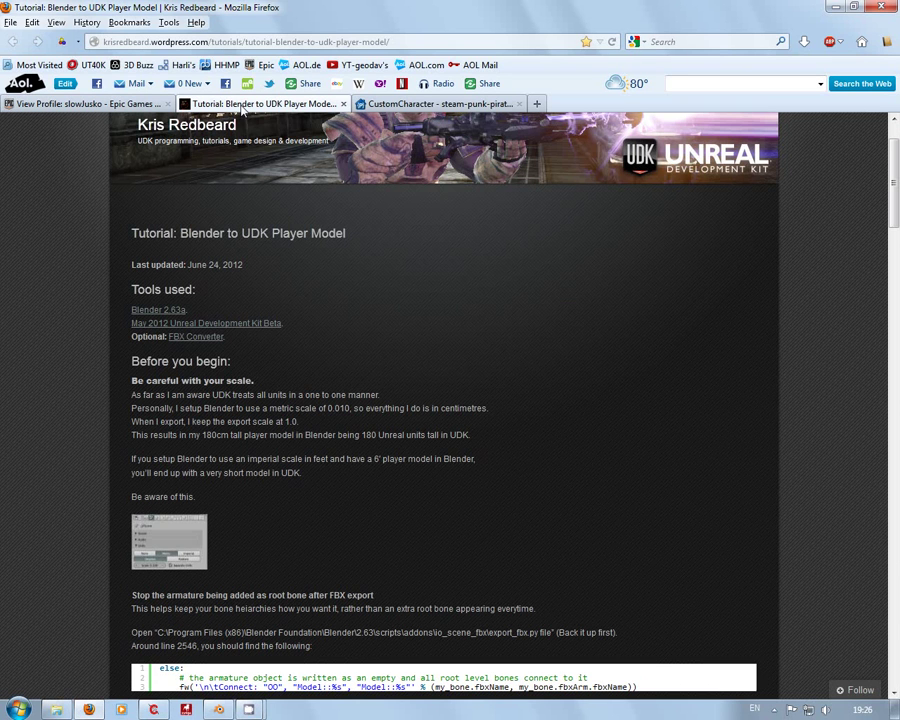
pyautogui.scroll(2, 402, 209)
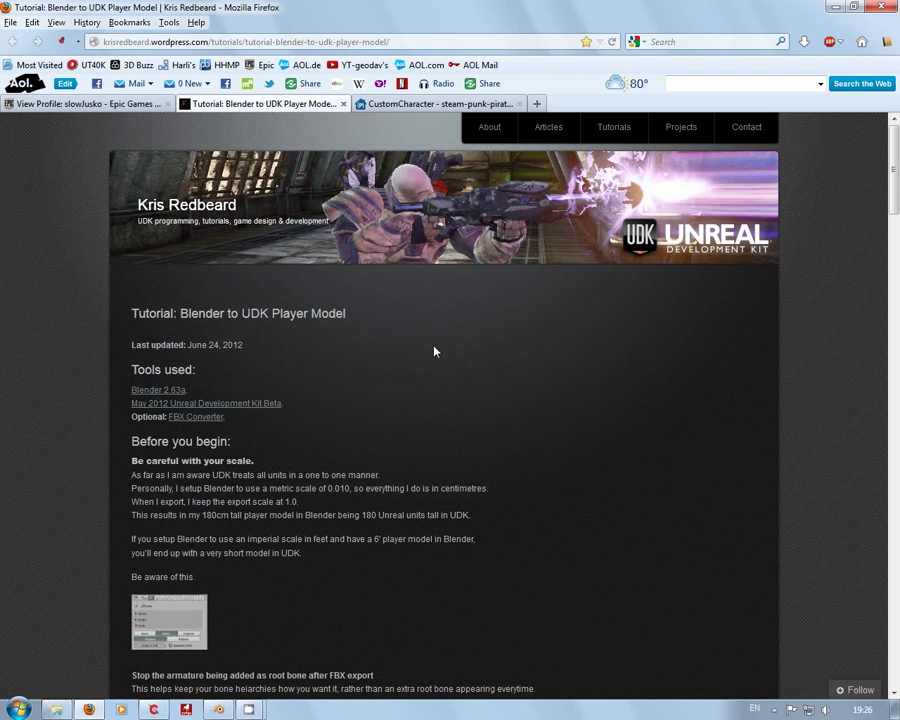
pyautogui.scroll(-3, 434, 351)
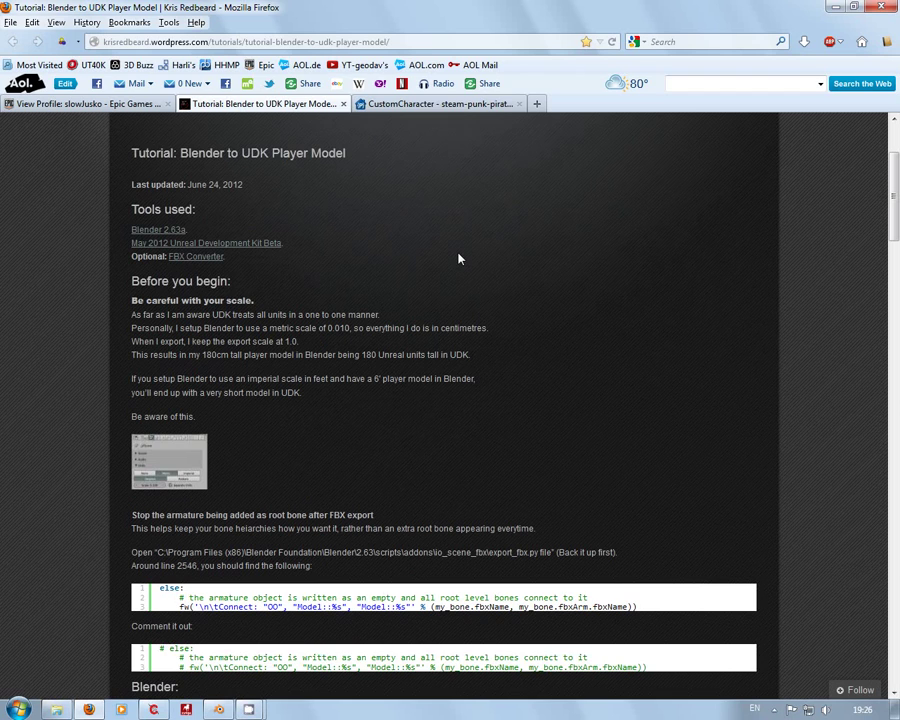
pyautogui.scroll(-3, 458, 259)
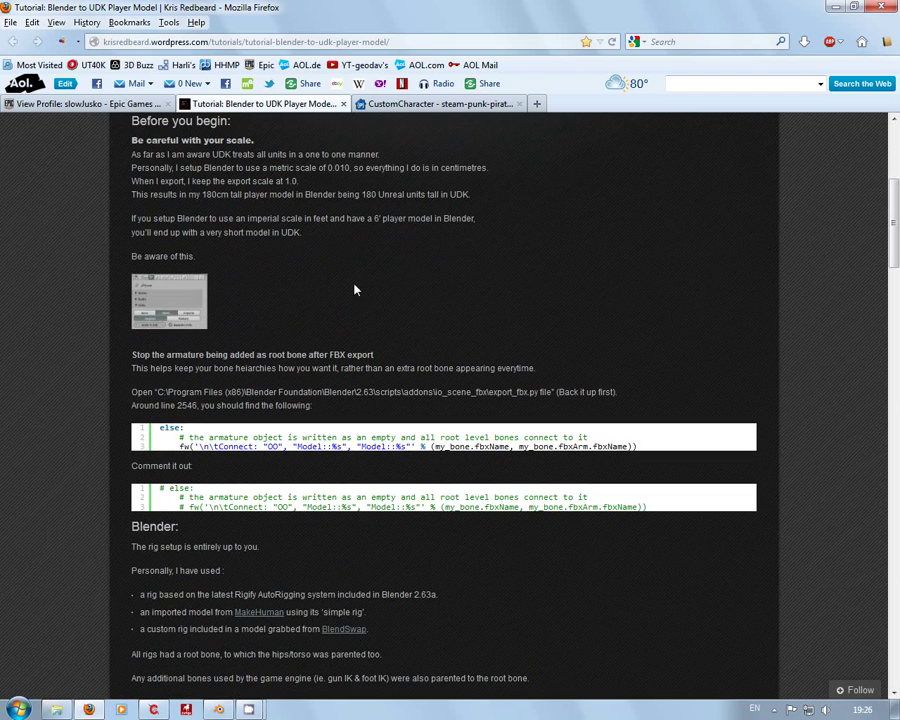
pyautogui.scroll(-2, 358, 287)
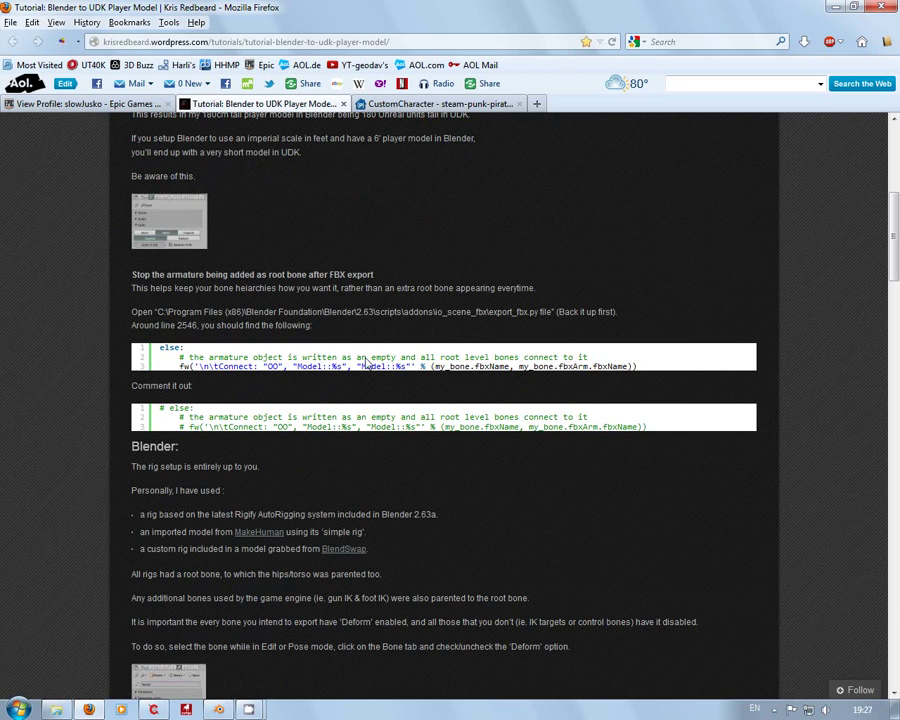
pyautogui.scroll(-2, 355, 320)
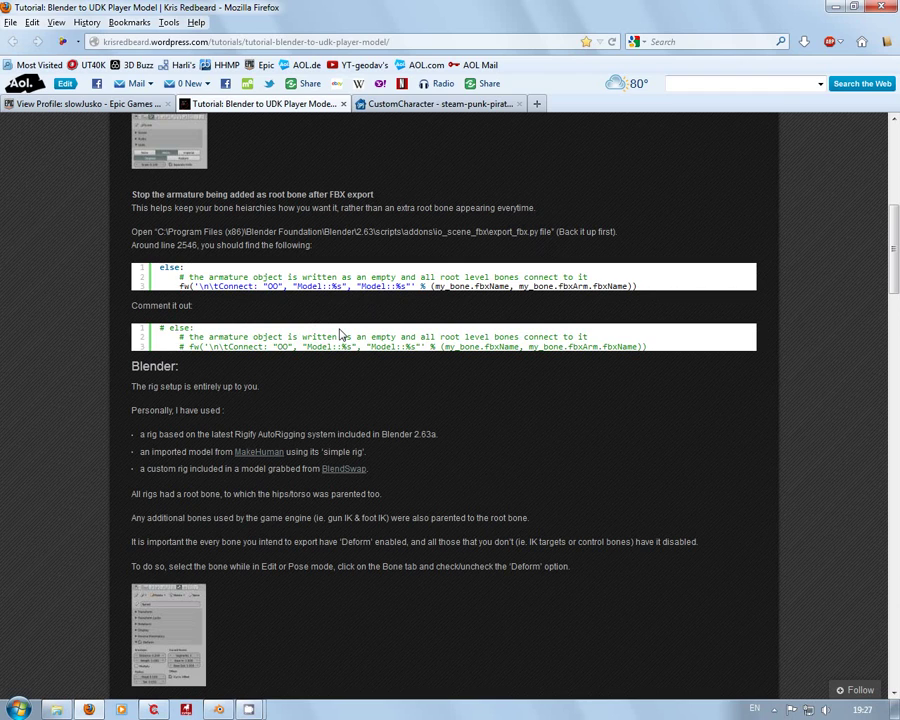
pyautogui.scroll(-2, 340, 334)
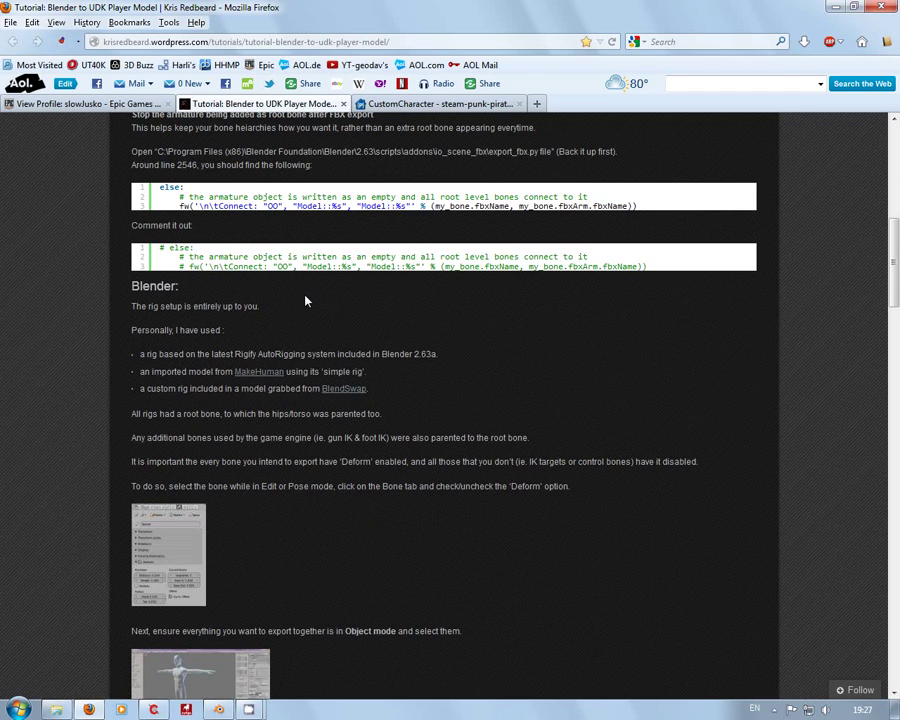
# Step: Skim the tutorial's sections on rig setup, FBX export options and UDK Editor import, and return to its beginning
pyautogui.scroll(-4, 307, 300)
pyautogui.scroll(-6, 307, 300)
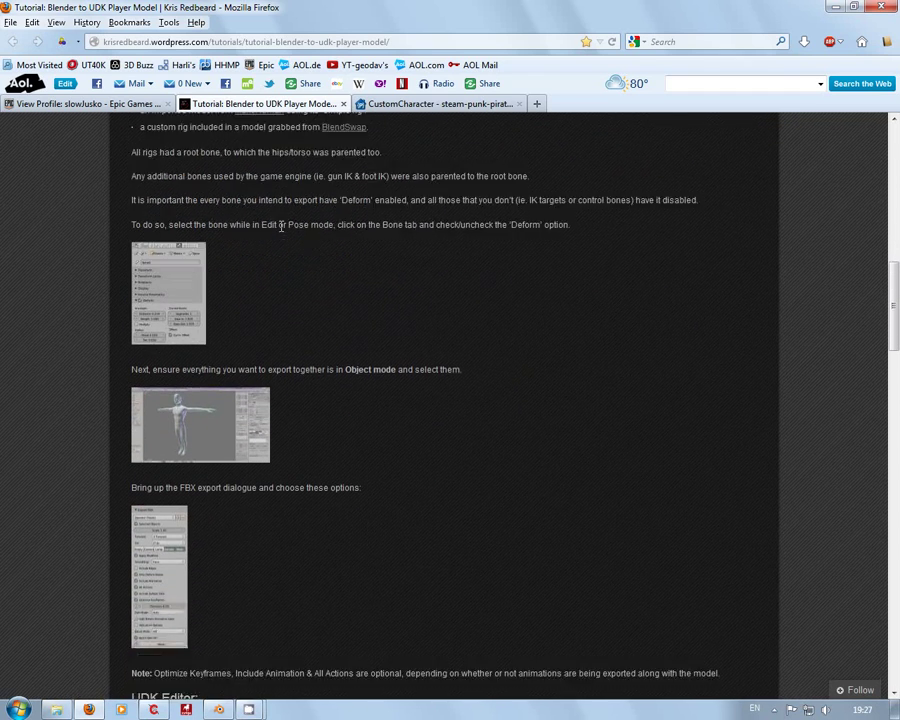
pyautogui.scroll(-4, 281, 231)
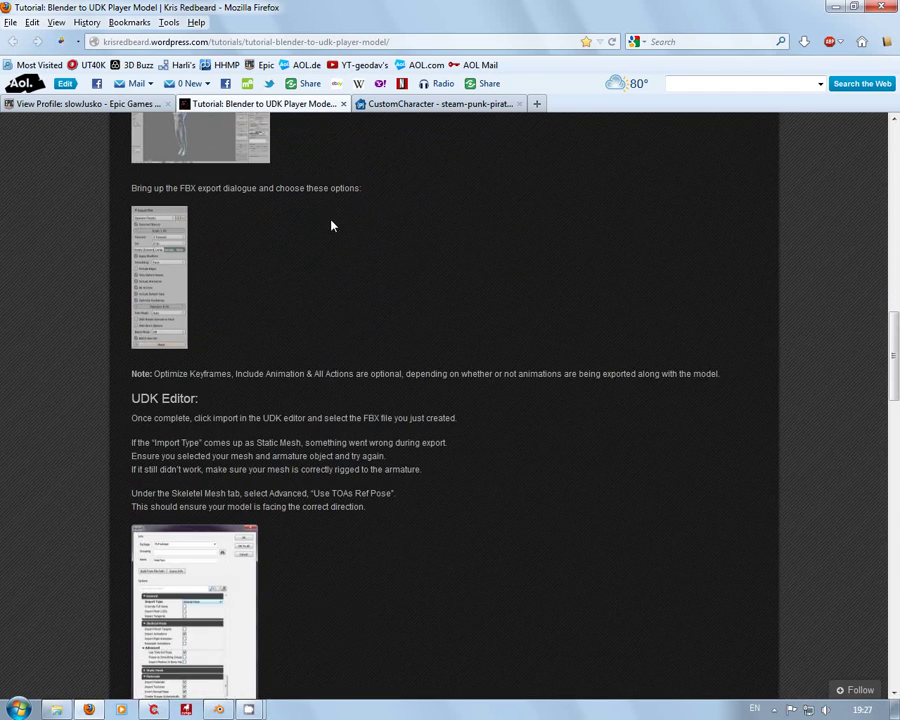
pyautogui.scroll(-8, 331, 225)
pyautogui.scroll(-8, 331, 225)
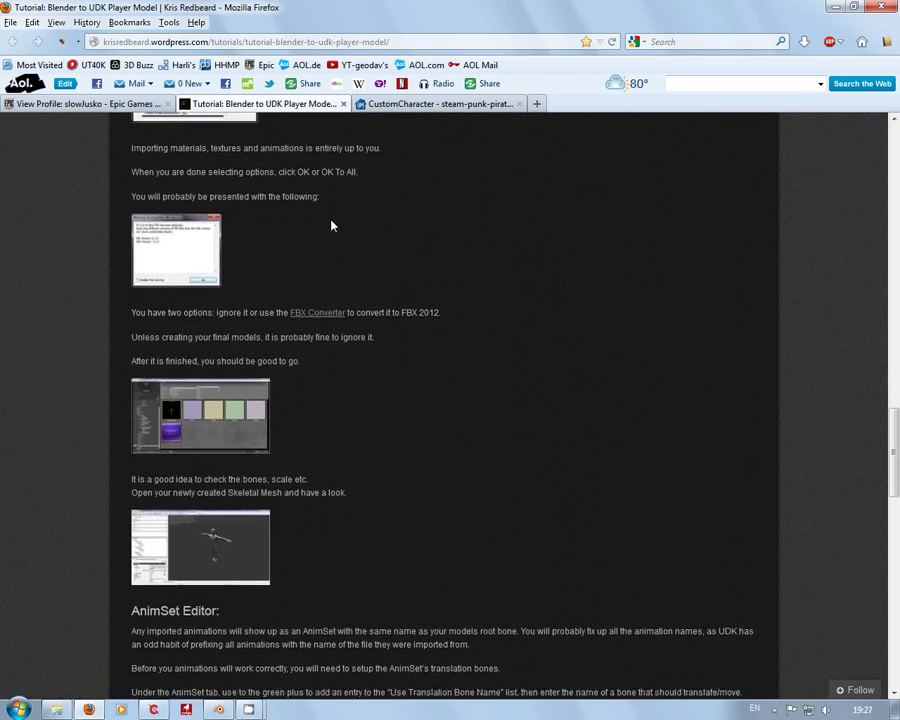
pyautogui.scroll(20, 332, 226)
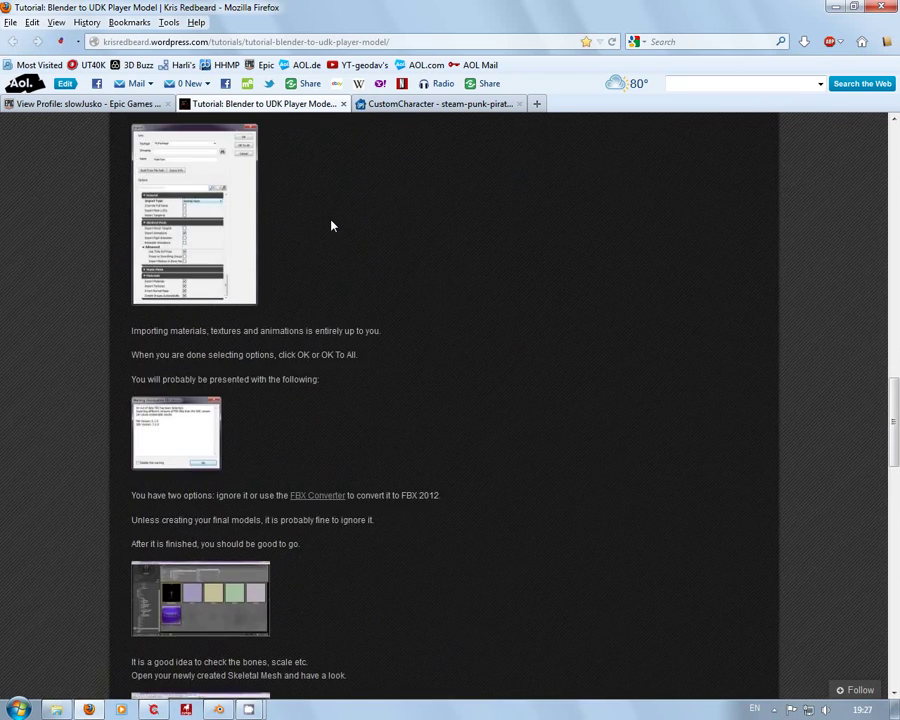
pyautogui.scroll(8, 332, 226)
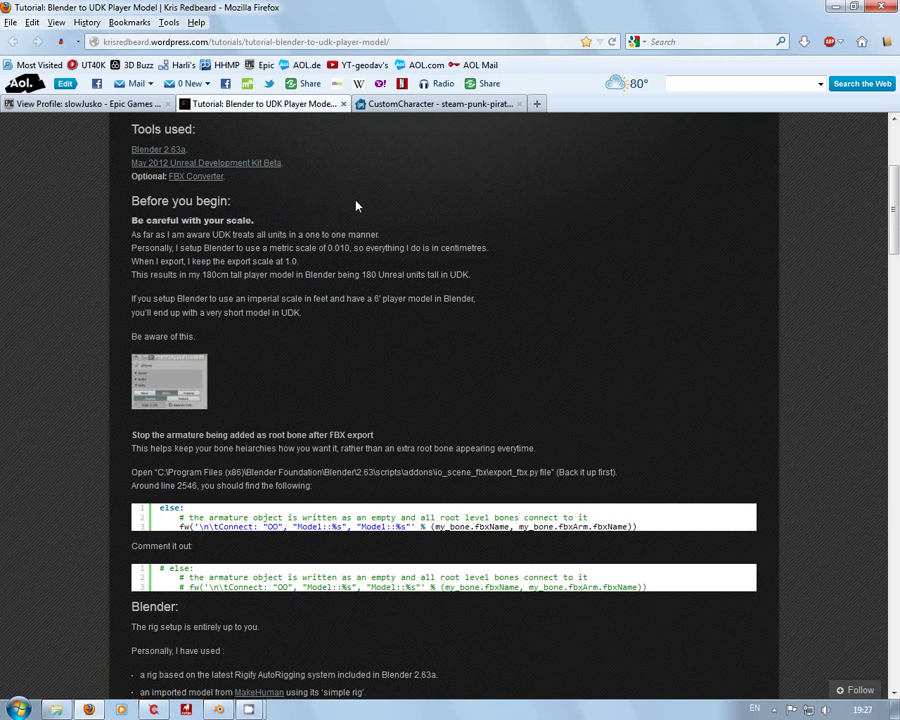
pyautogui.scroll(4, 356, 206)
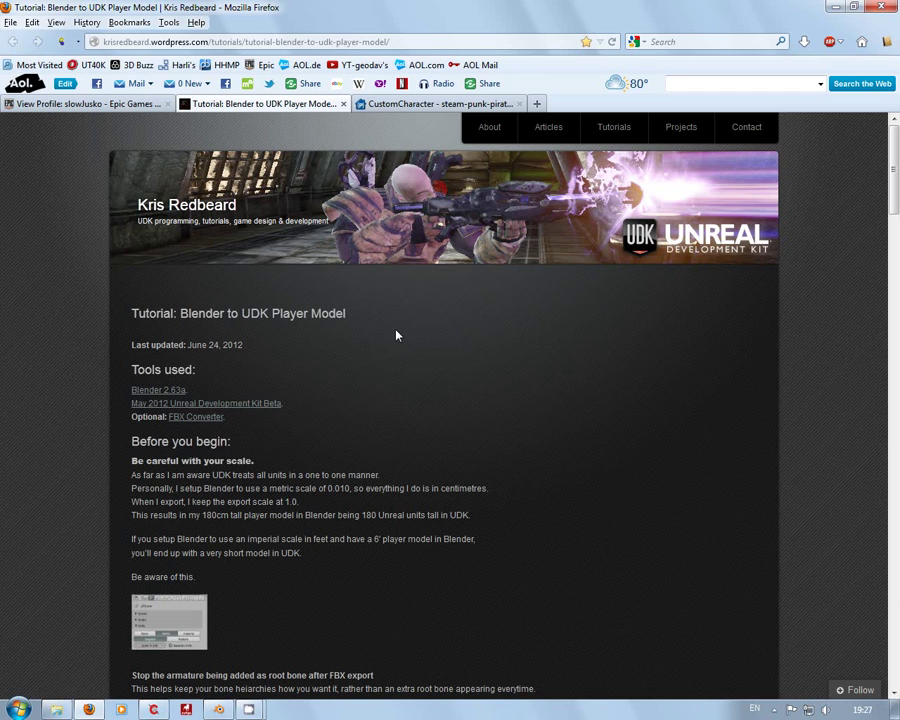
# Step: View the tutorial author's Epic Games forum profile, and return to the tutorial's opening sections
pyautogui.click(83, 104)
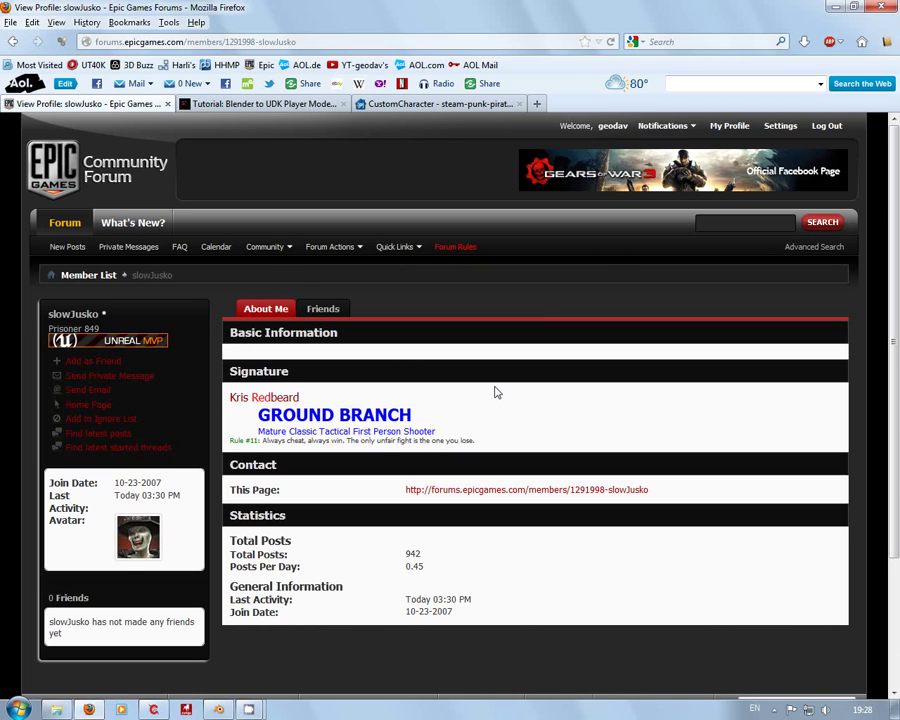
pyautogui.click(240, 104)
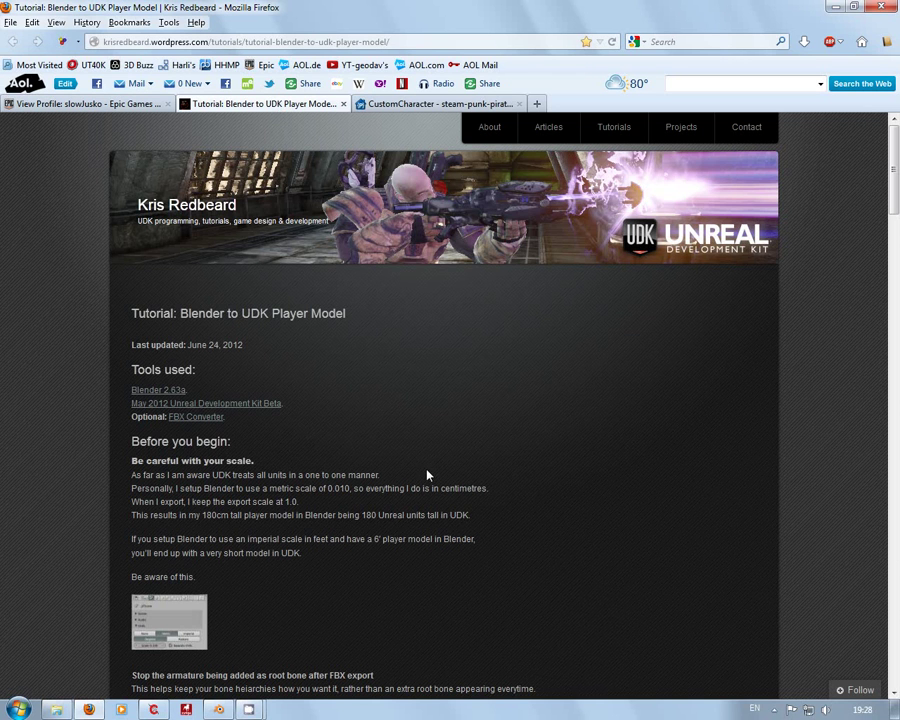
pyautogui.scroll(-5, 427, 475)
pyautogui.scroll(3, 430, 480)
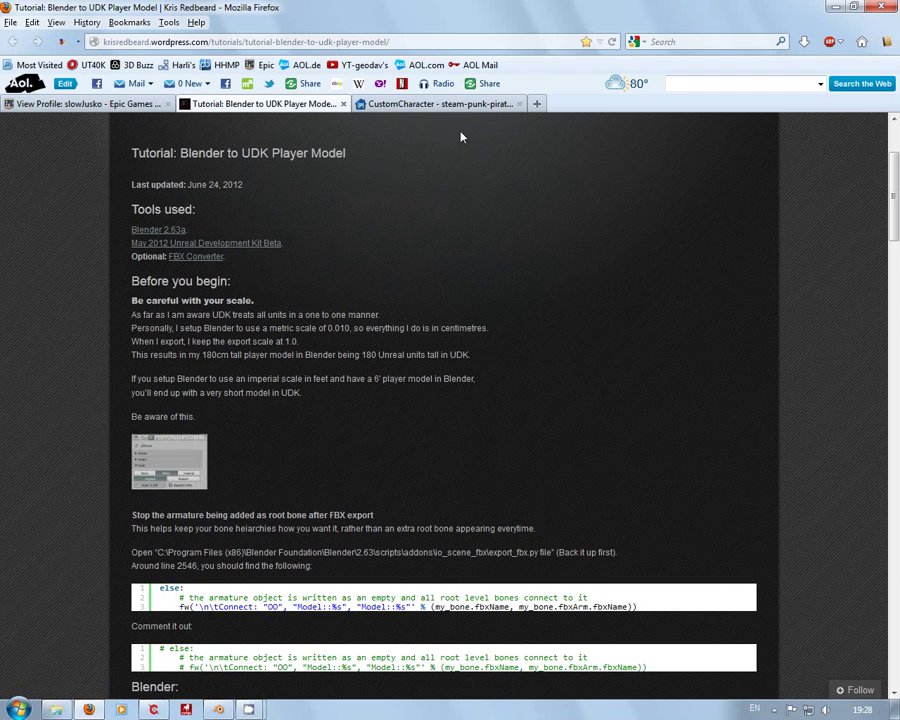
# Step: Examine the steam-punk-pirates-mod CustomCharacter wiki page, including its contents list, Before We Start and character parts sections
pyautogui.click(450, 105)
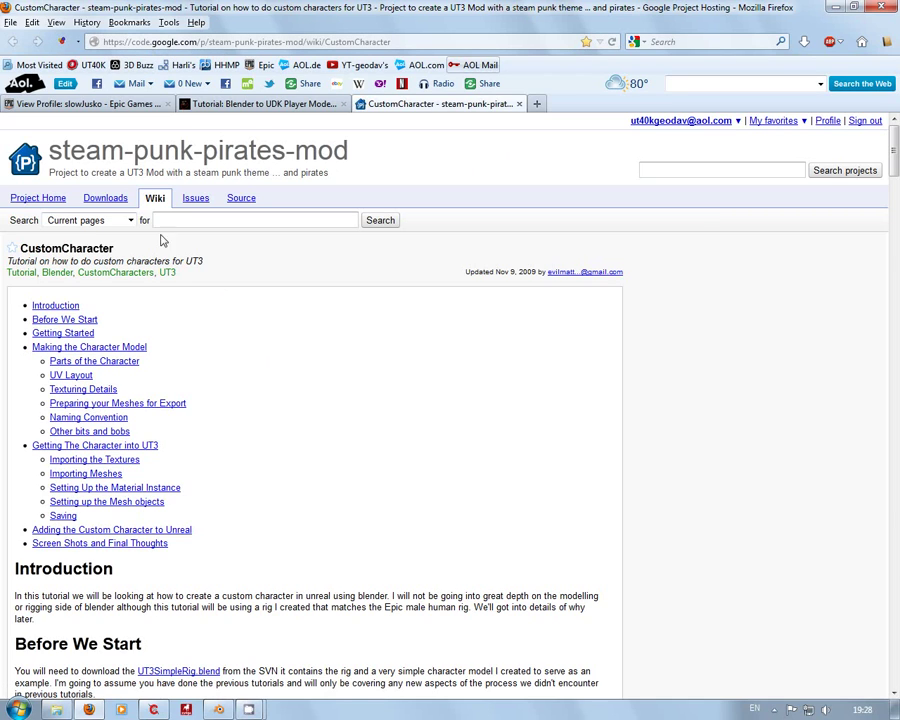
pyautogui.scroll(-4, 320, 388)
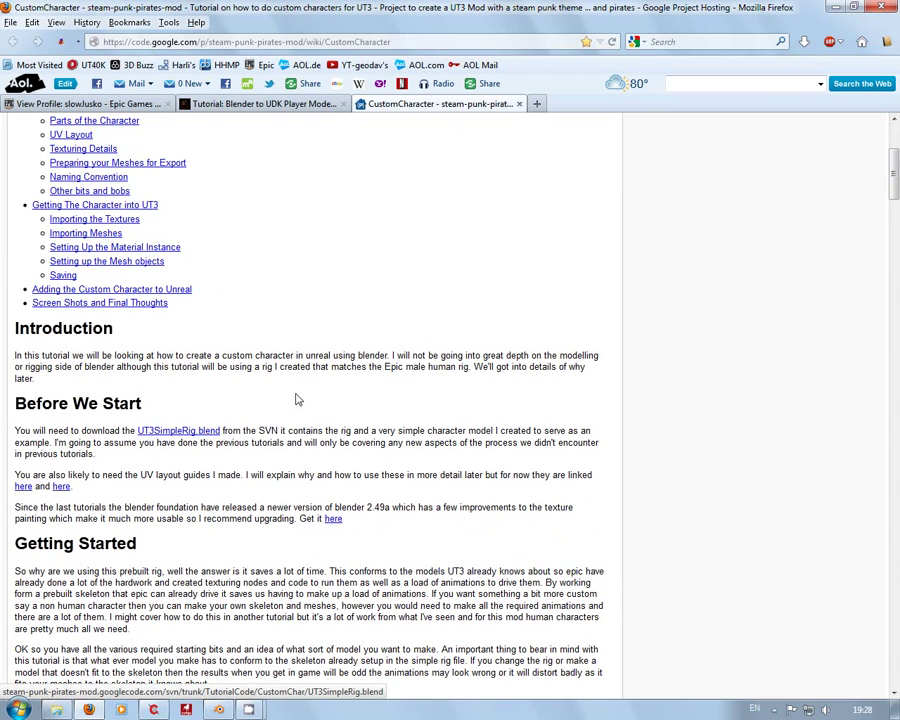
pyautogui.scroll(-4, 302, 384)
pyautogui.scroll(1, 301, 382)
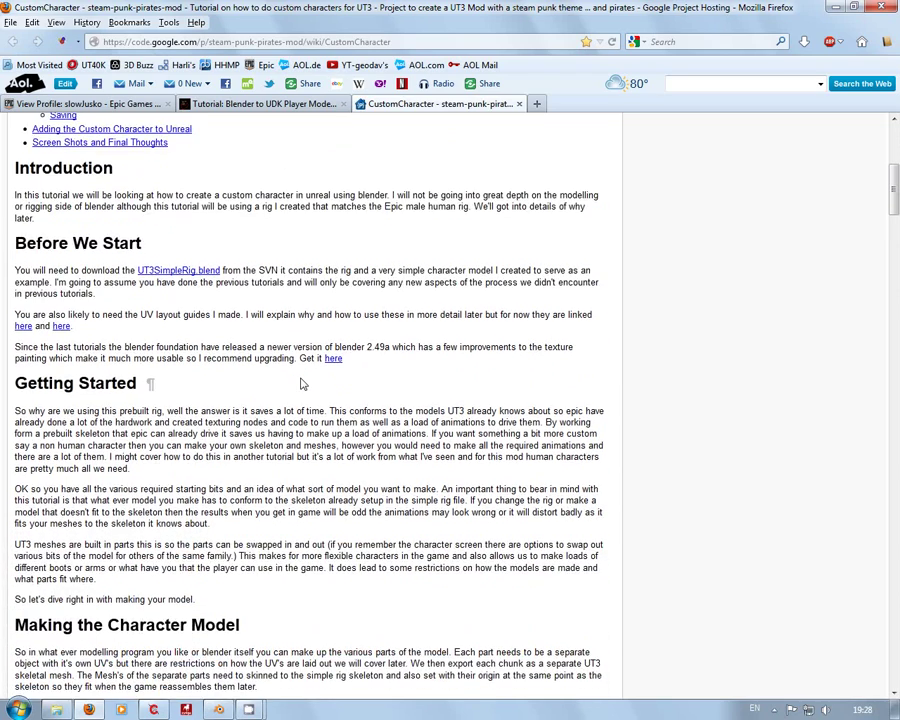
pyautogui.scroll(-6, 301, 382)
pyautogui.scroll(1, 297, 374)
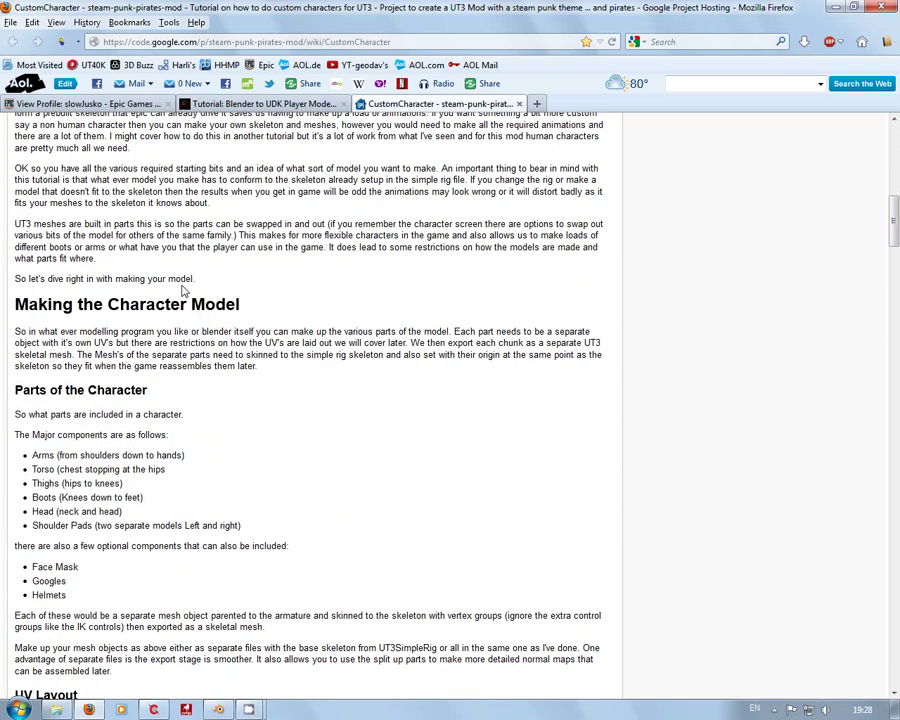
pyautogui.moveTo(894, 228); pyautogui.dragTo(895, 420)
pyautogui.moveTo(891, 262); pyautogui.dragTo(866, 145)
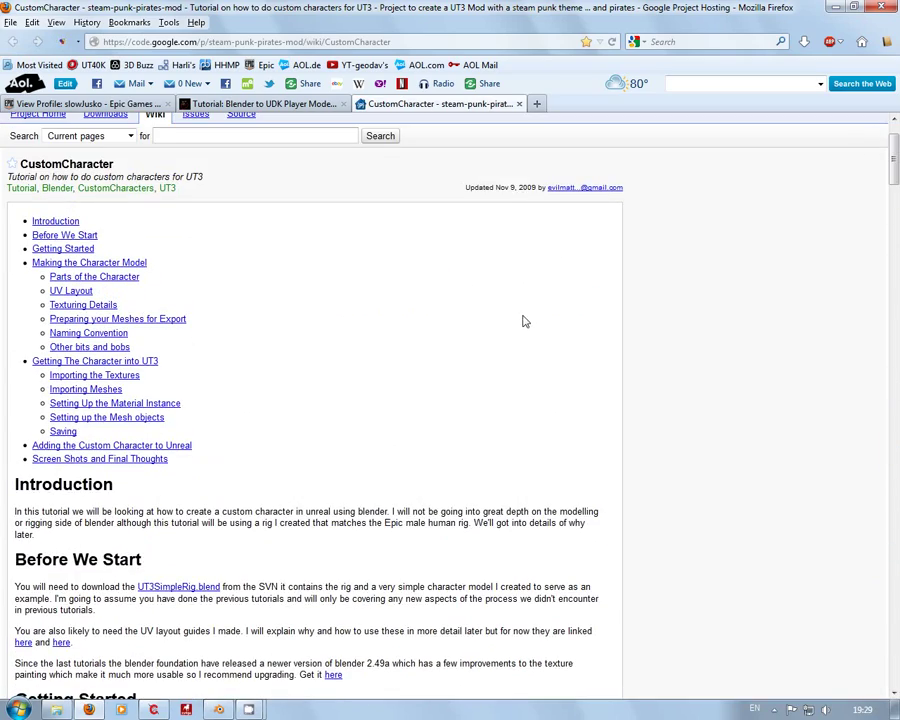
pyautogui.scroll(-5, 402, 354)
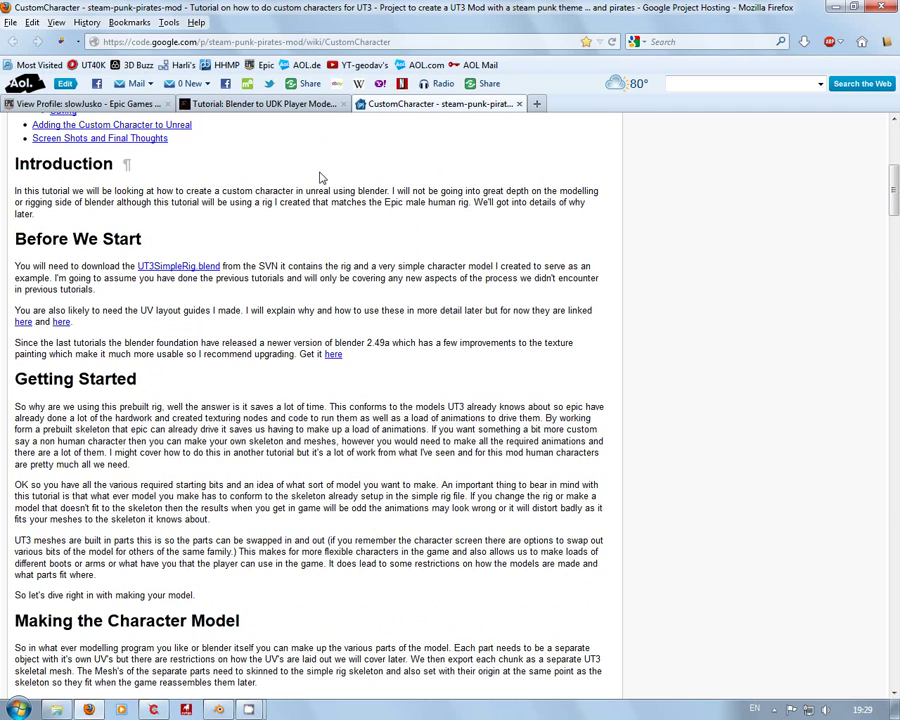
# Step: Return to the Blender to UDK tutorial and review the export_fbx.py lines that have to be commented out around line 2546
pyautogui.click(243, 108)
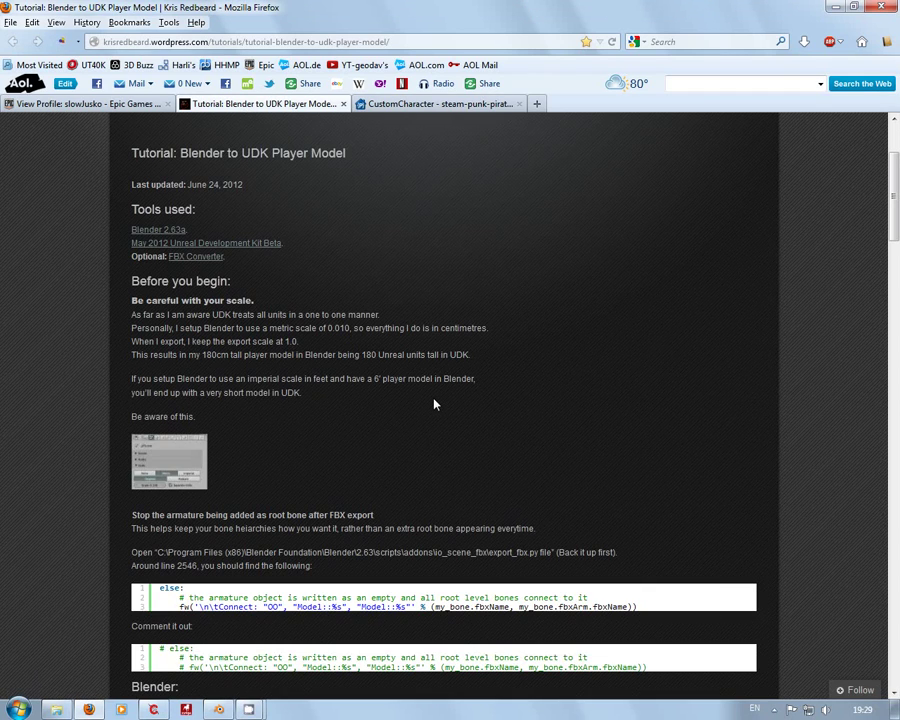
pyautogui.scroll(-2, 434, 404)
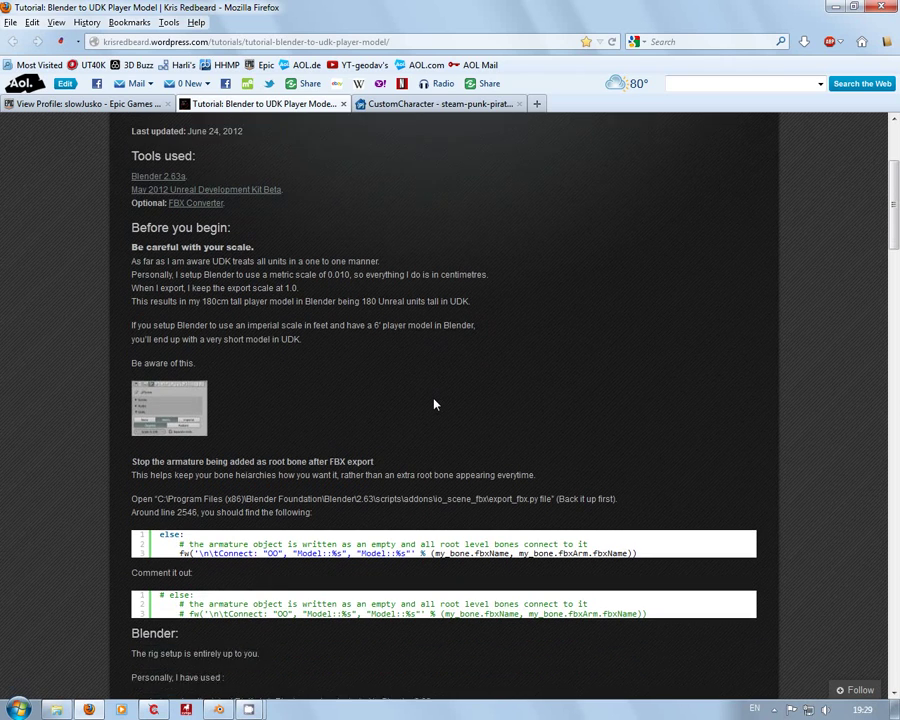
pyautogui.scroll(4, 364, 265)
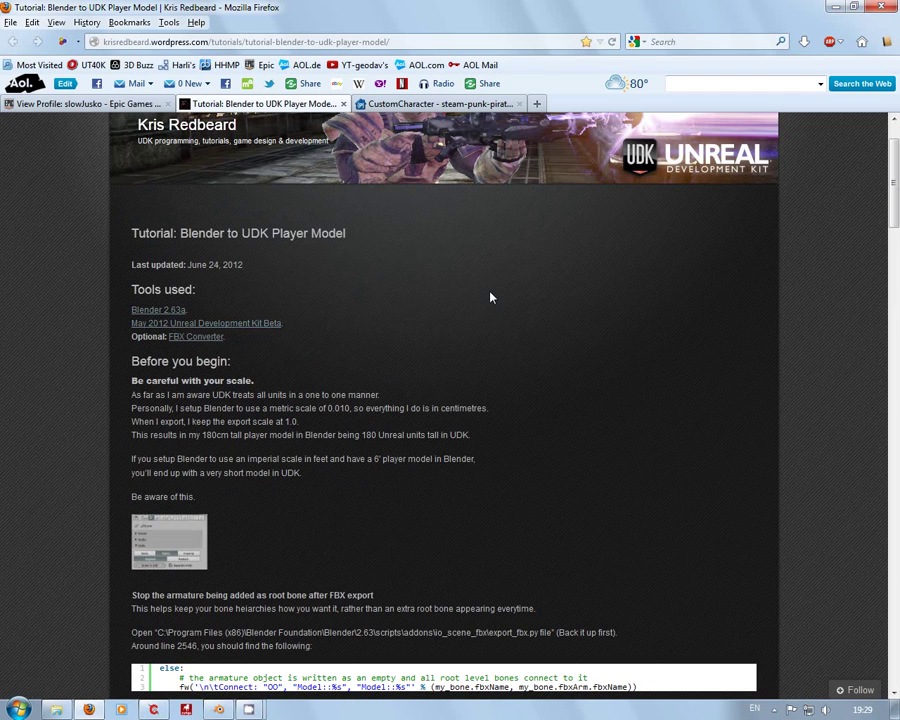
pyautogui.scroll(-4, 490, 297)
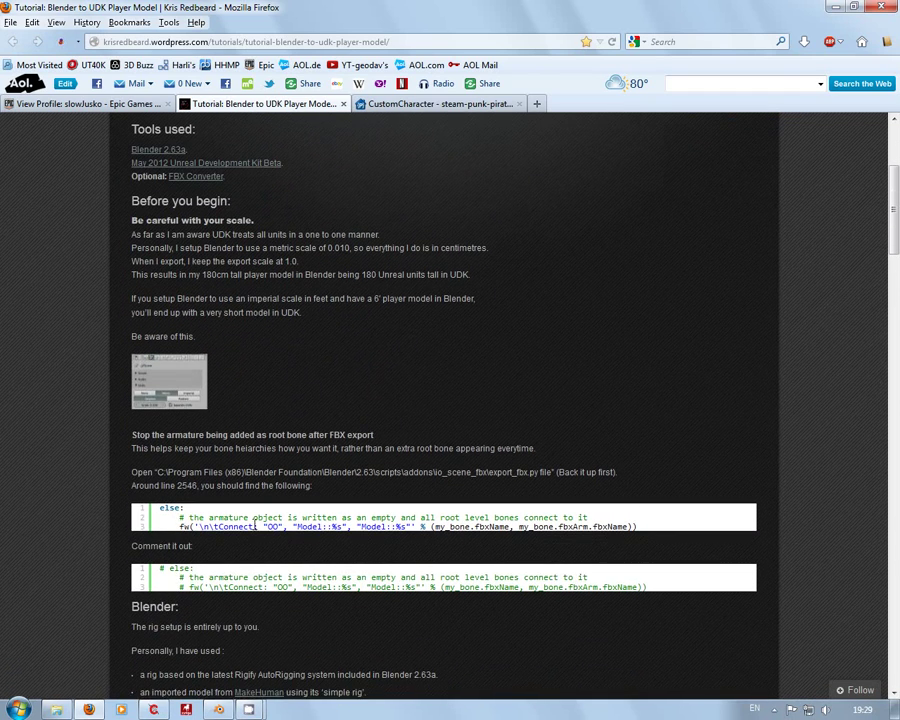
pyautogui.scroll(-2, 476, 292)
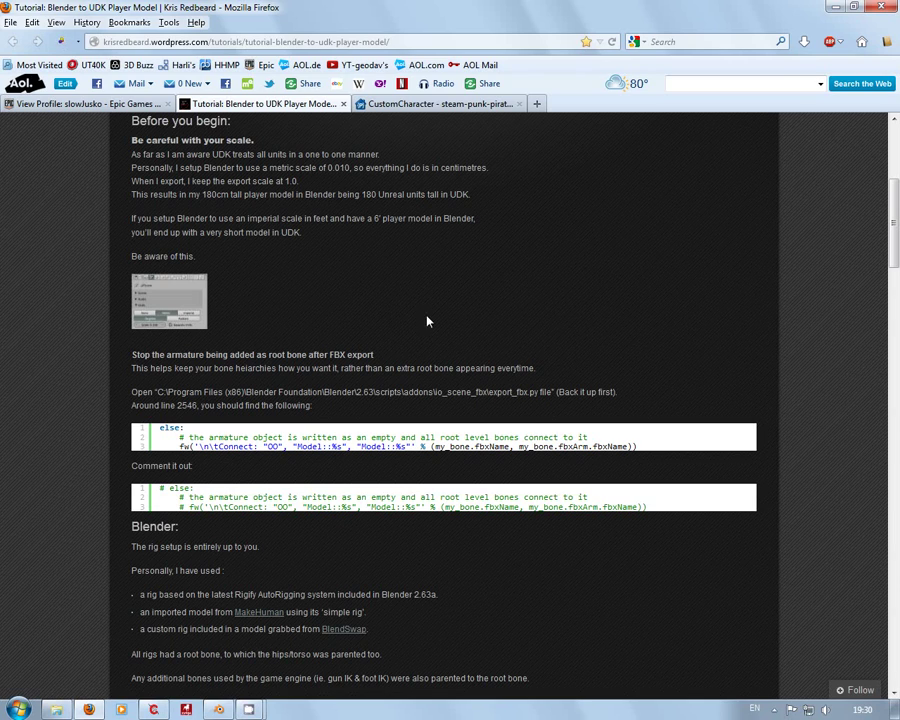
pyautogui.scroll(-2, 440, 300)
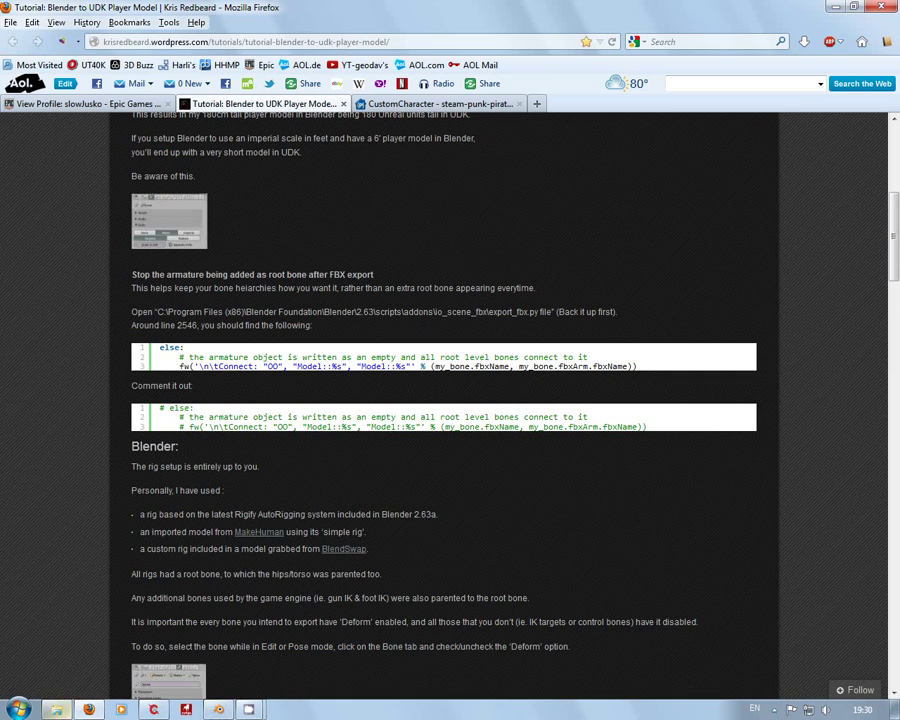
# Step: Switch to Windows Explorer and open the 2.68 folder inside the blender-2.68-windows64 installation on drive D
pyautogui.click(217, 709)
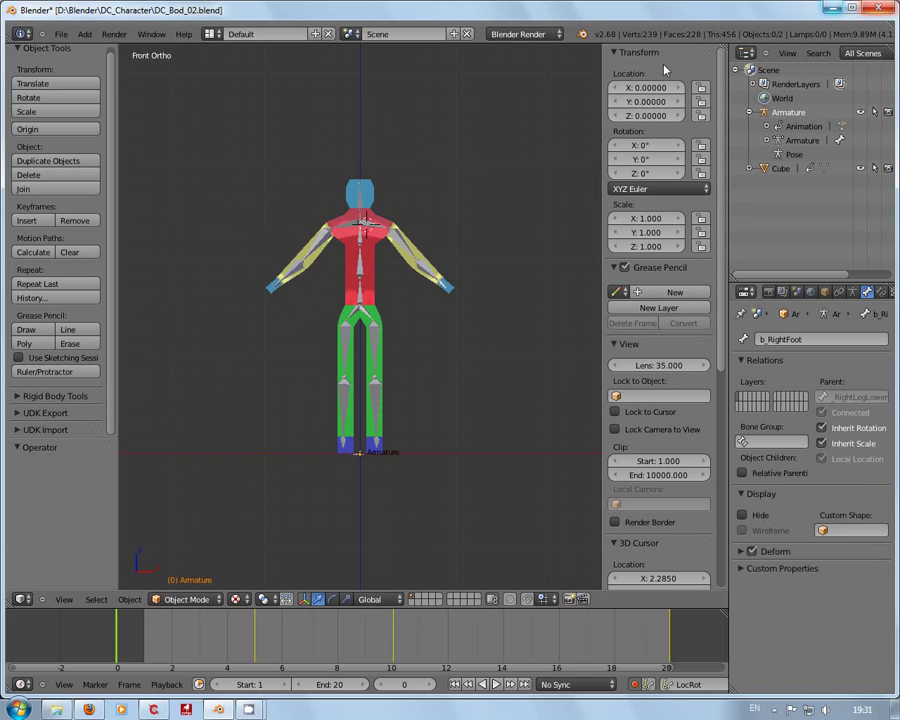
pyautogui.click(58, 710)
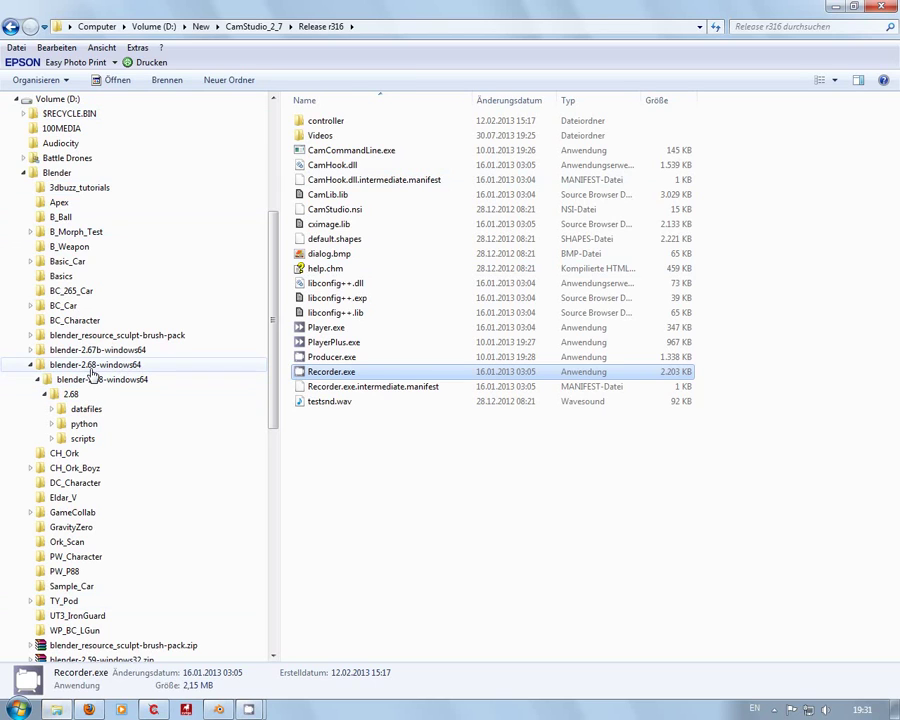
pyautogui.click(92, 367)
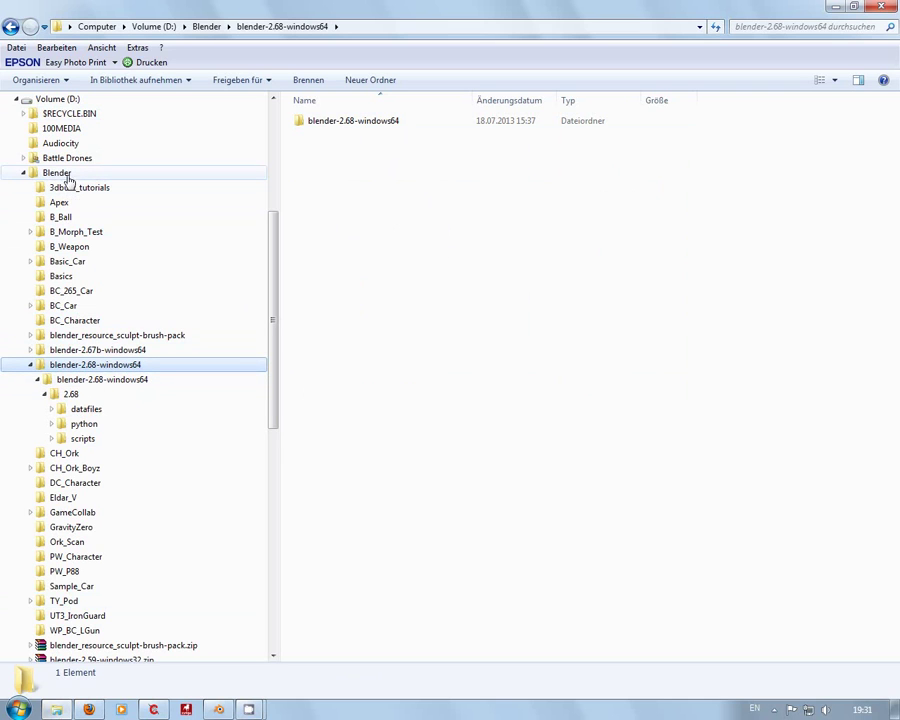
pyautogui.click(84, 384)
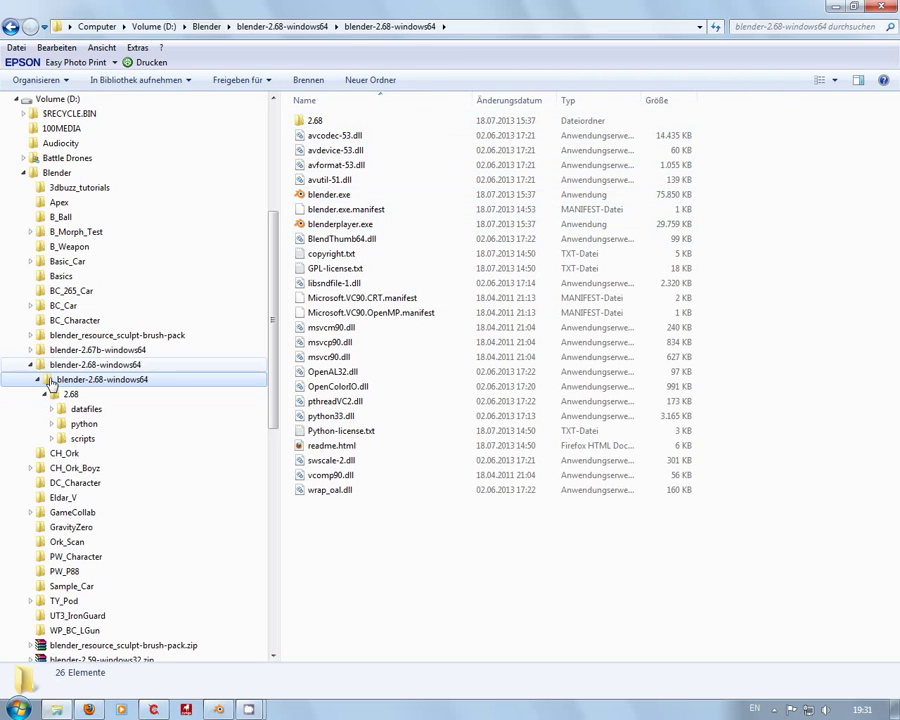
pyautogui.click(54, 400)
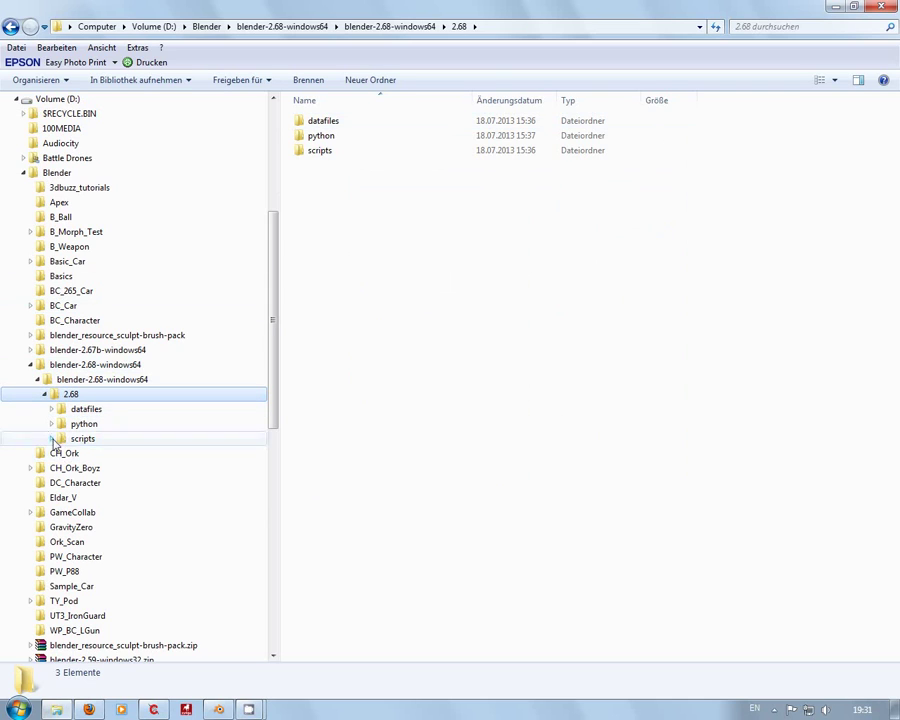
# Step: Expand the scripts and addons folders of the 2.68 installation and open the io_scene_fbx folder
pyautogui.click(51, 424)
pyautogui.click(51, 424)
pyautogui.click(51, 439)
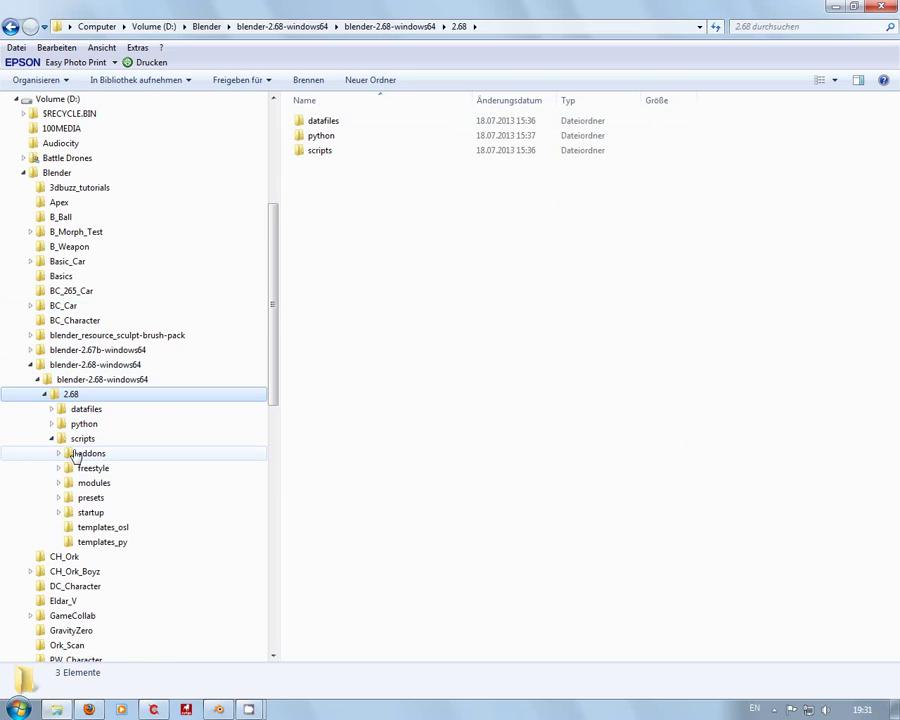
pyautogui.click(58, 453)
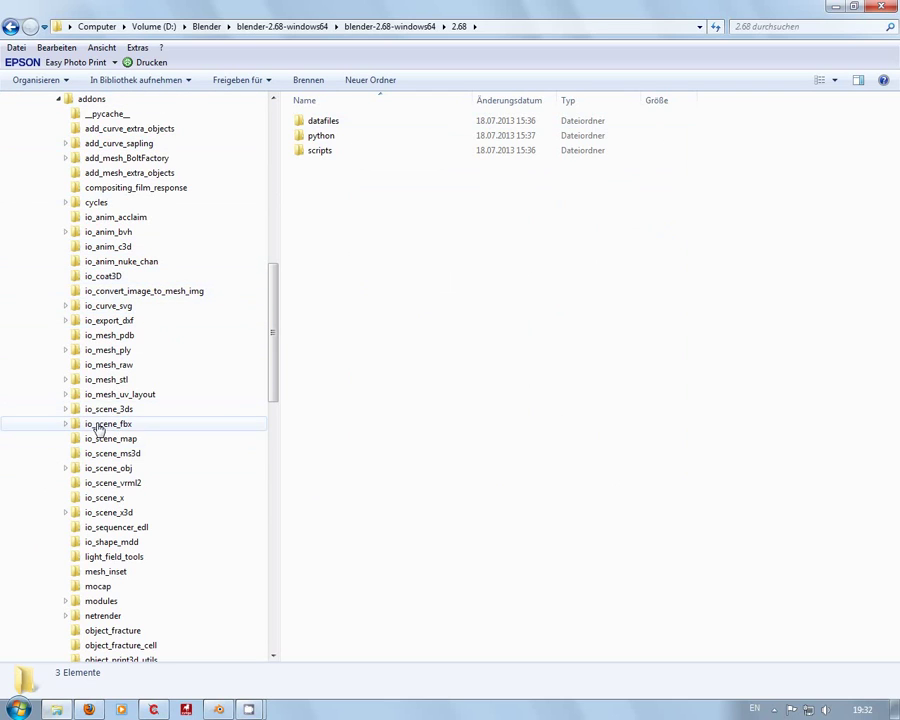
pyautogui.click(65, 424)
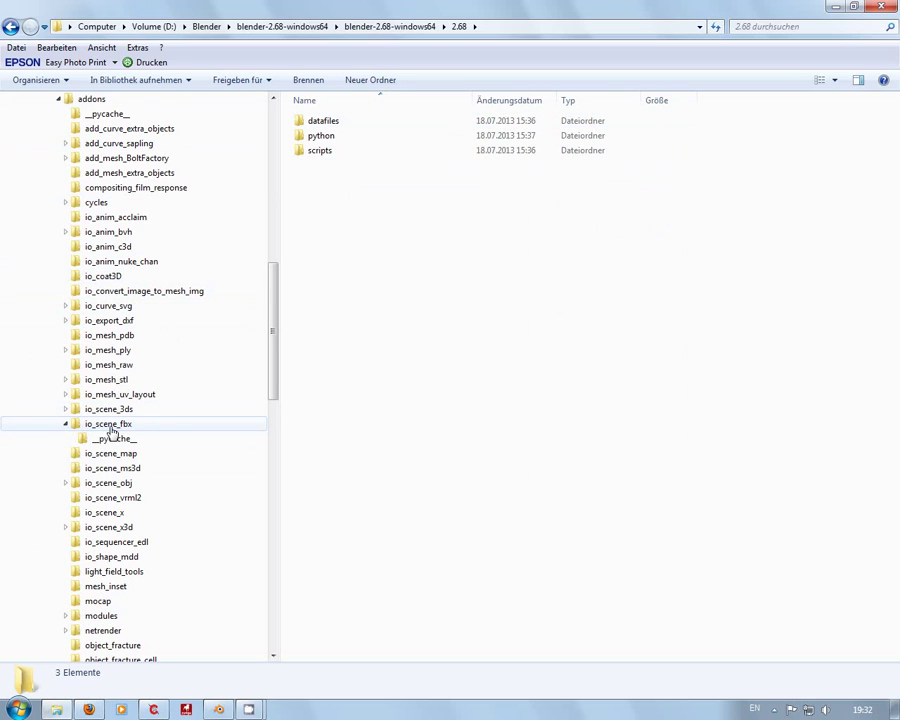
pyautogui.click(111, 428)
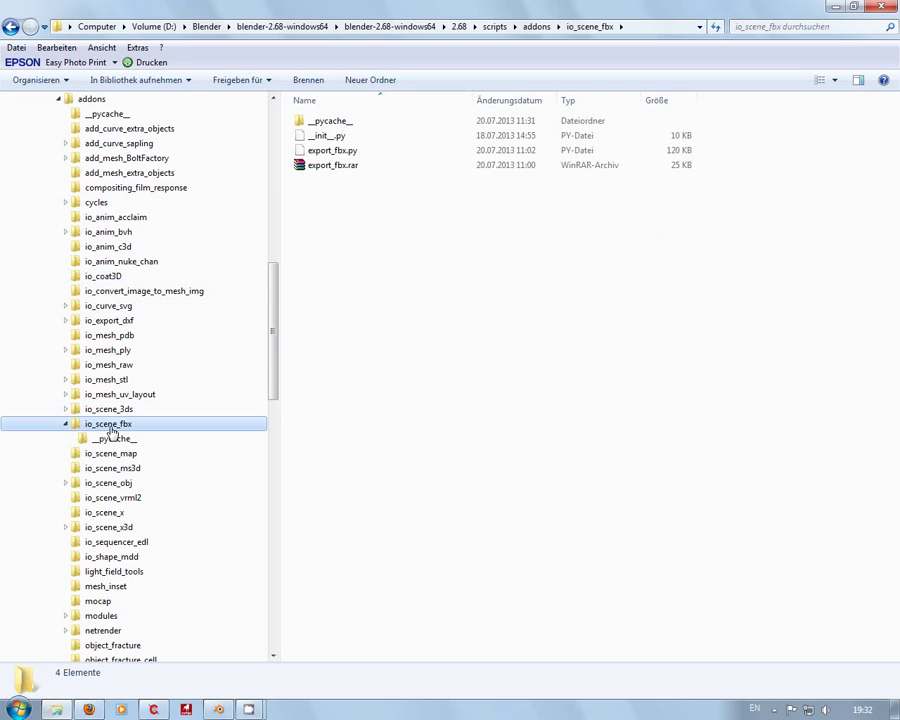
# Step: Open export_fbx.py in the ConTEXT editor and compare its lines 2553 to 2555 with the tutorial's commented-out code
pyautogui.click(336, 152)
pyautogui.rightClick(336, 152)
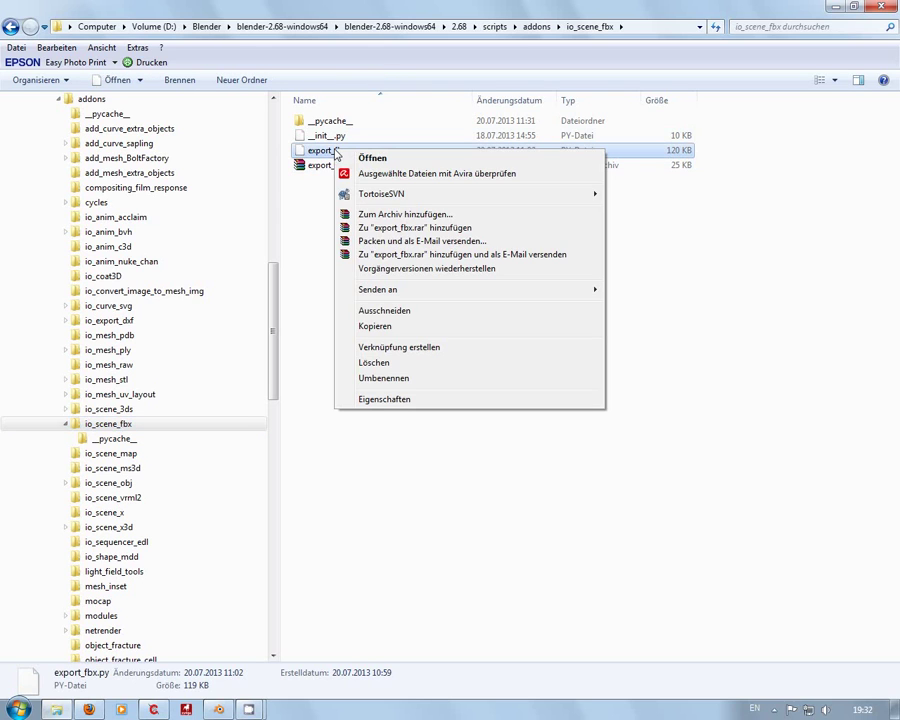
pyautogui.click(311, 229)
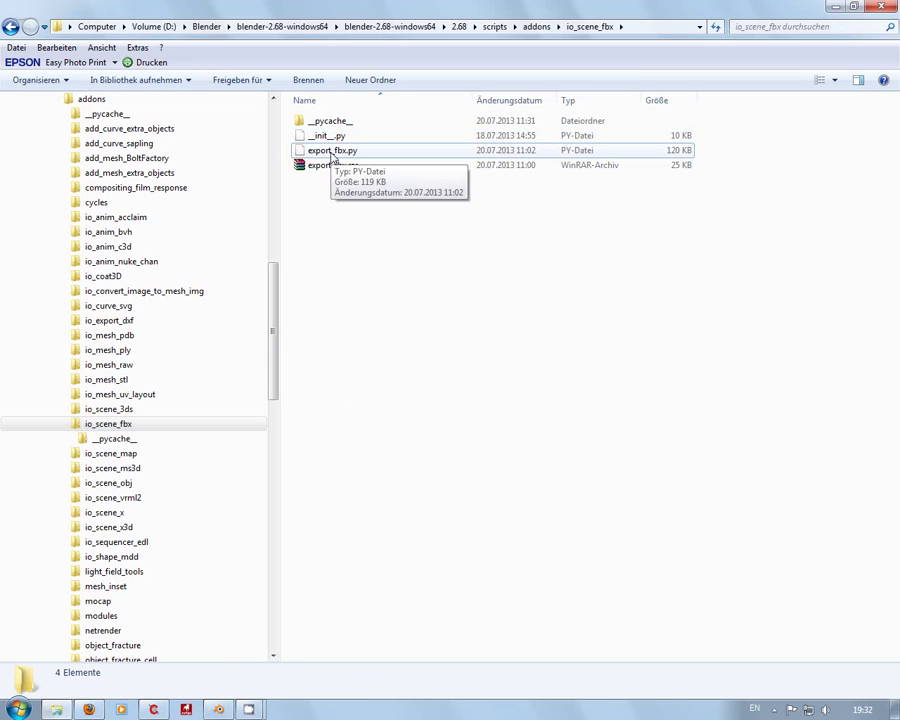
pyautogui.moveTo(332, 152); pyautogui.dragTo(150, 711)
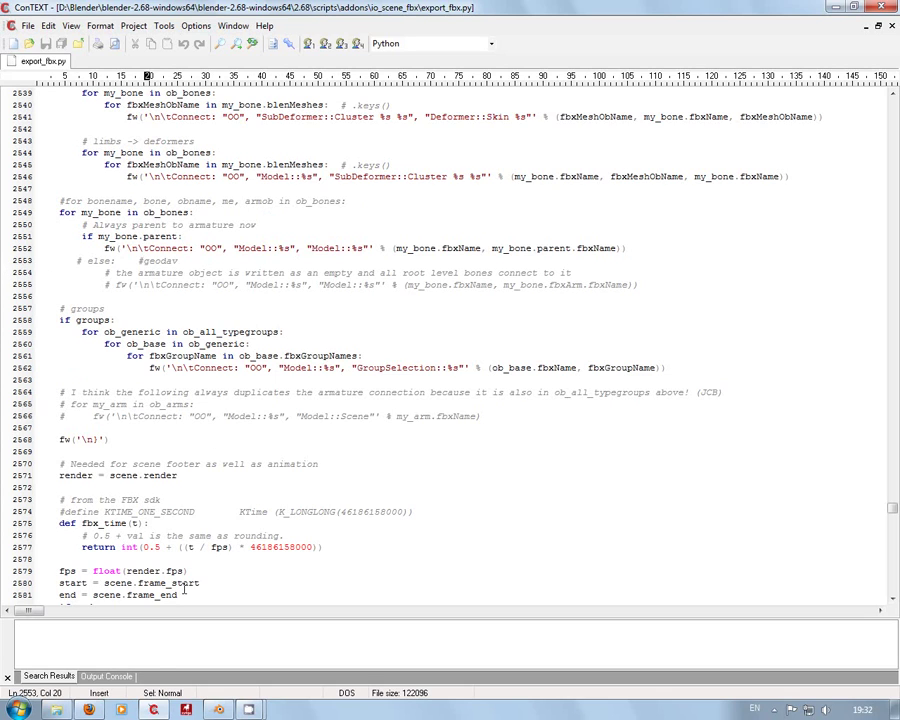
pyautogui.hotkey('alt', 'Tab')
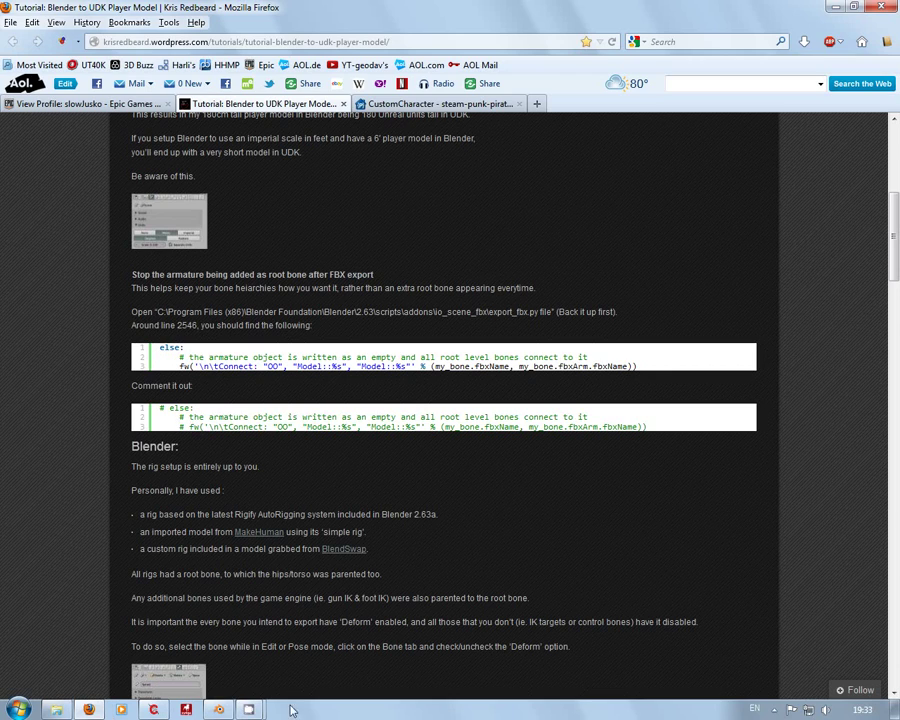
pyautogui.click(153, 710)
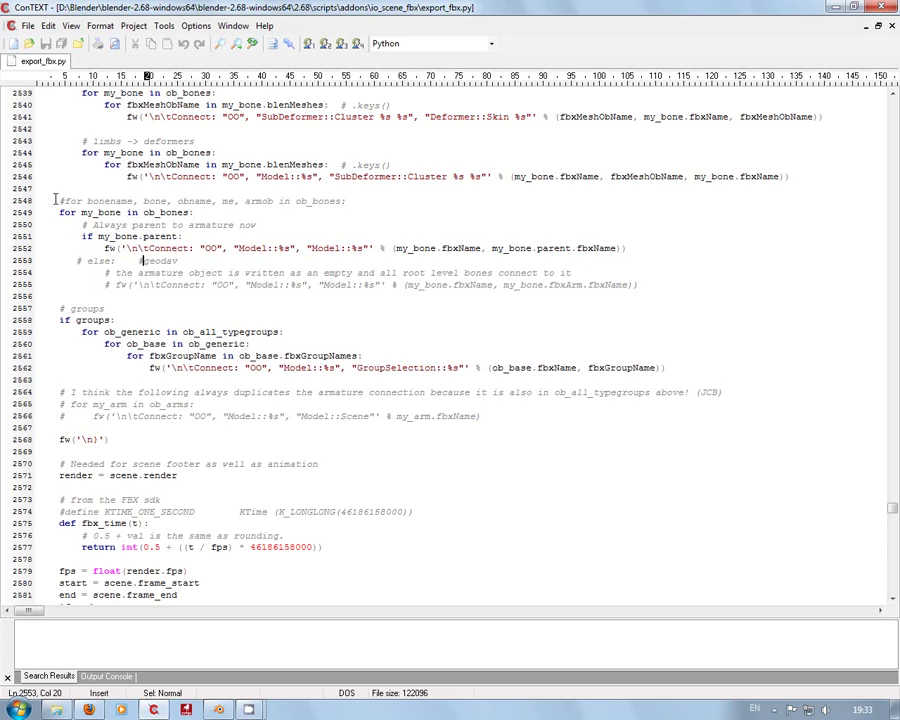
# Step: Switch to Blender and hide the Cube body mesh so only the armature is displayed
pyautogui.click(218, 709)
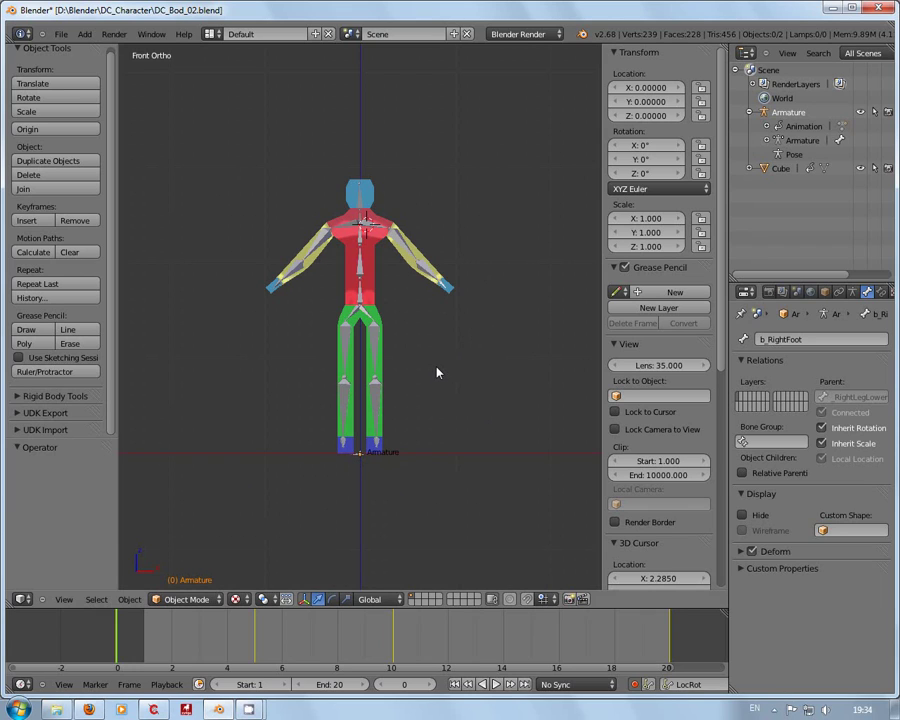
pyautogui.scroll(3, 437, 373)
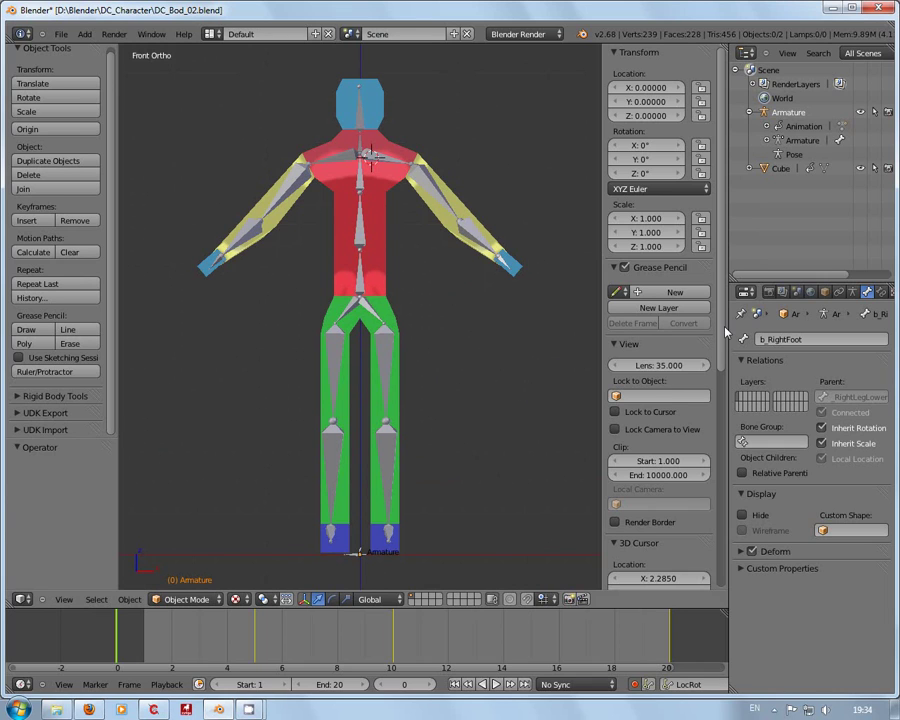
pyautogui.scroll(-3, 636, 389)
pyautogui.moveTo(477, 431); pyautogui.dragTo(392, 512, button='middle')
pyautogui.scroll(3, 393, 520)
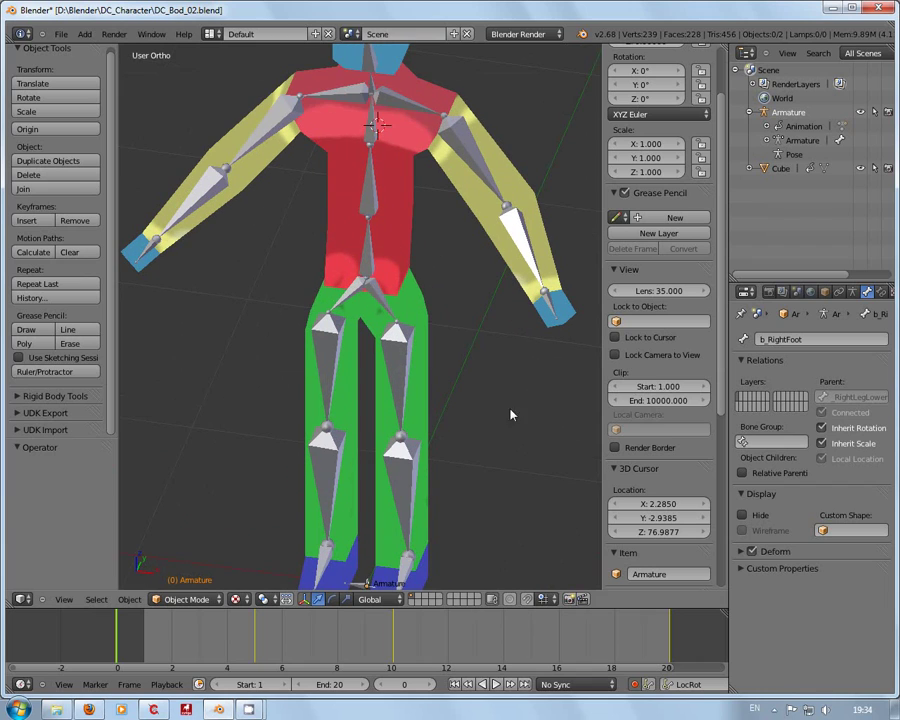
pyautogui.click(860, 168)
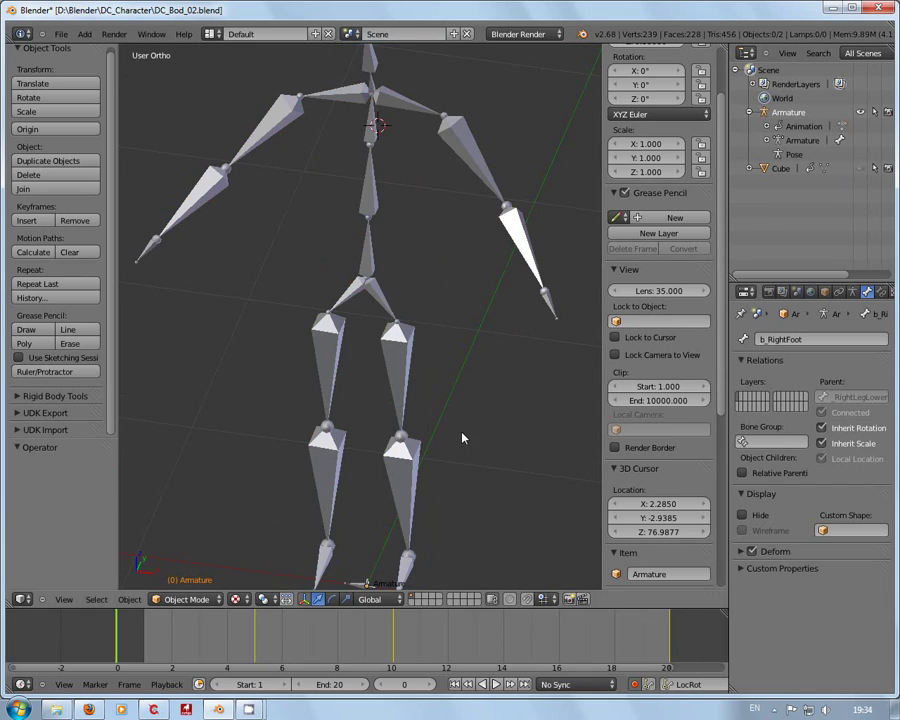
# Step: Examine the armature from the spine and hips down to the feet and the small root bone at the origin
pyautogui.moveTo(464, 436); pyautogui.dragTo(486, 374, button='middle')
pyautogui.scroll(1, 486, 374)
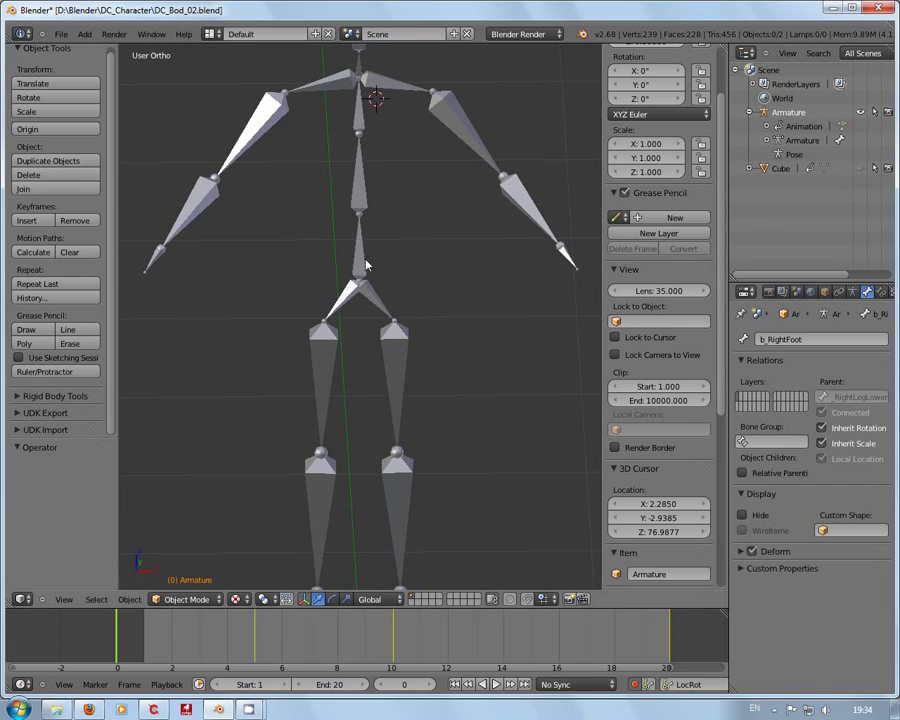
pyautogui.scroll(-2, 368, 503)
pyautogui.moveTo(368, 502); pyautogui.dragTo(370, 476, button='middle')
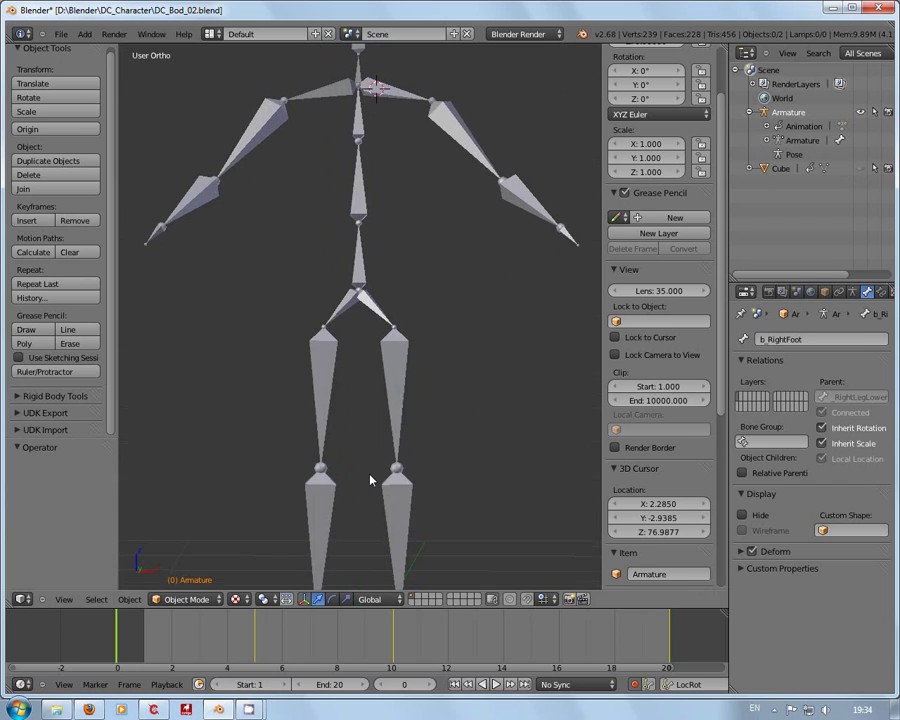
pyautogui.scroll(2, 365, 490)
pyautogui.scroll(-2, 372, 468)
pyautogui.scroll(4, 398, 261)
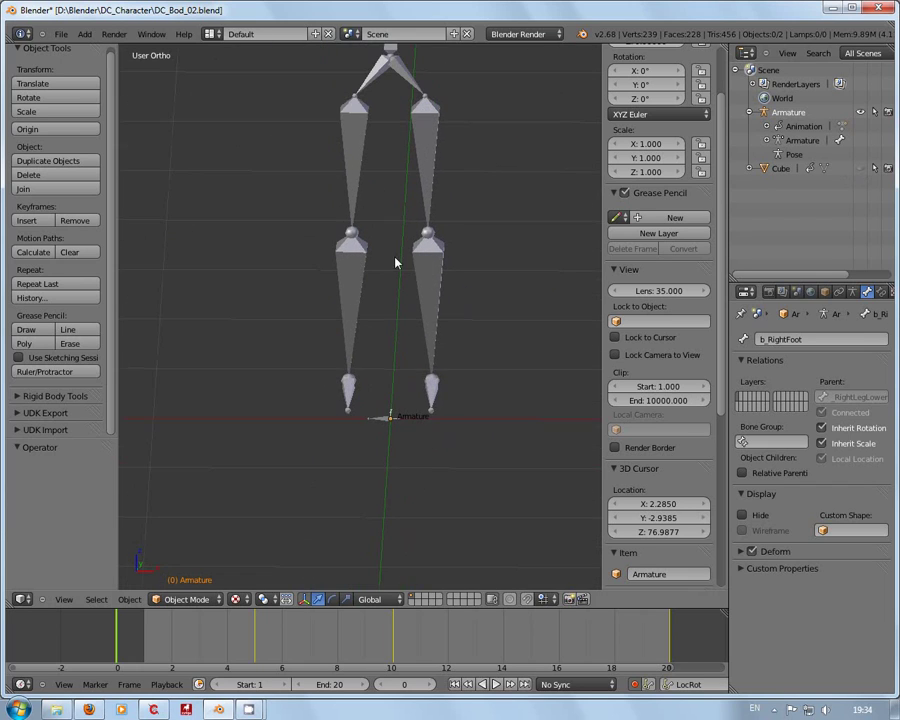
pyautogui.scroll(4, 384, 434)
pyautogui.scroll(1, 390, 440)
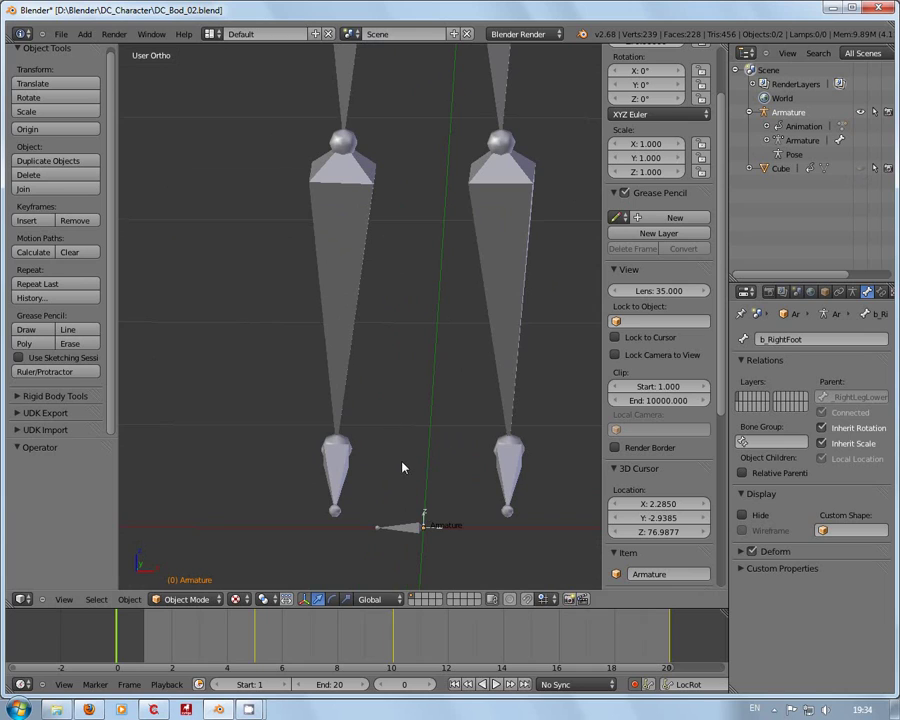
pyautogui.moveTo(403, 467); pyautogui.dragTo(409, 503, button='middle')
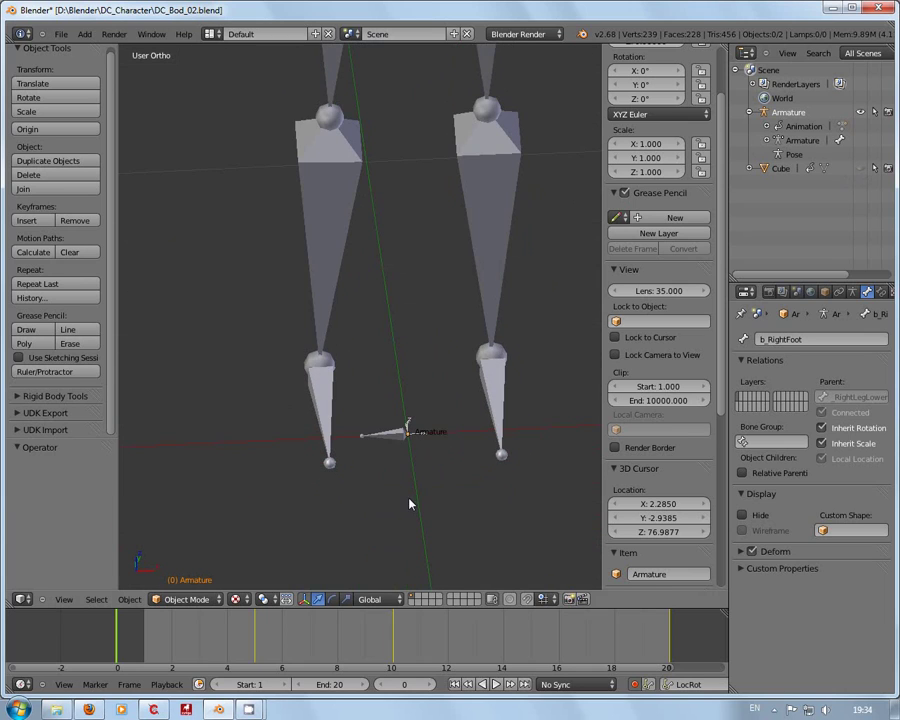
pyautogui.scroll(4, 412, 504)
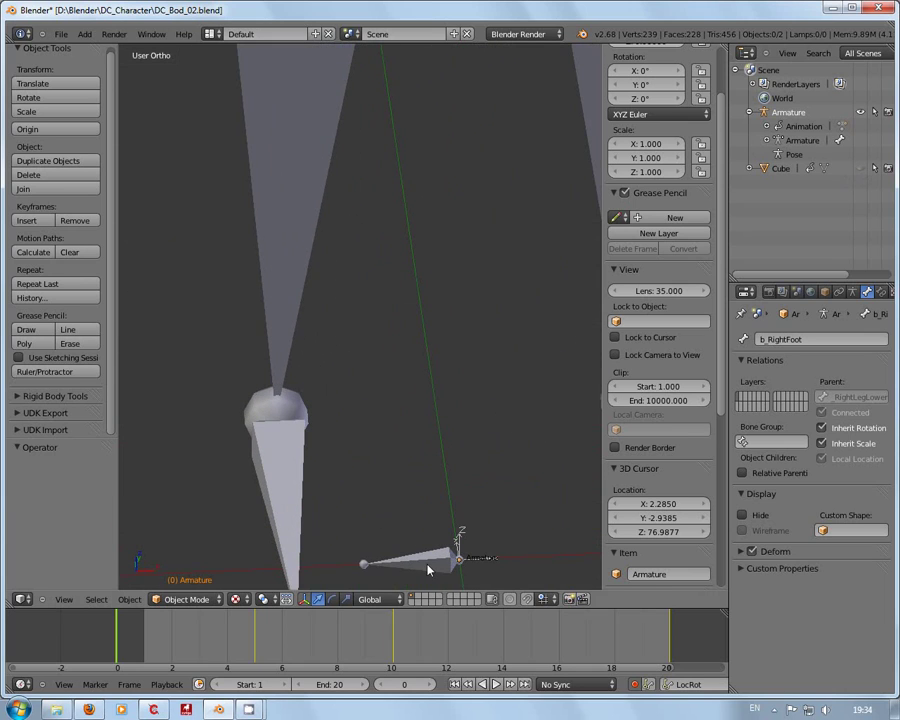
# Step: Select the armature, enter Edit Mode and inspect the root bone at the origin with its parent relationship line
pyautogui.rightClick(427, 567)
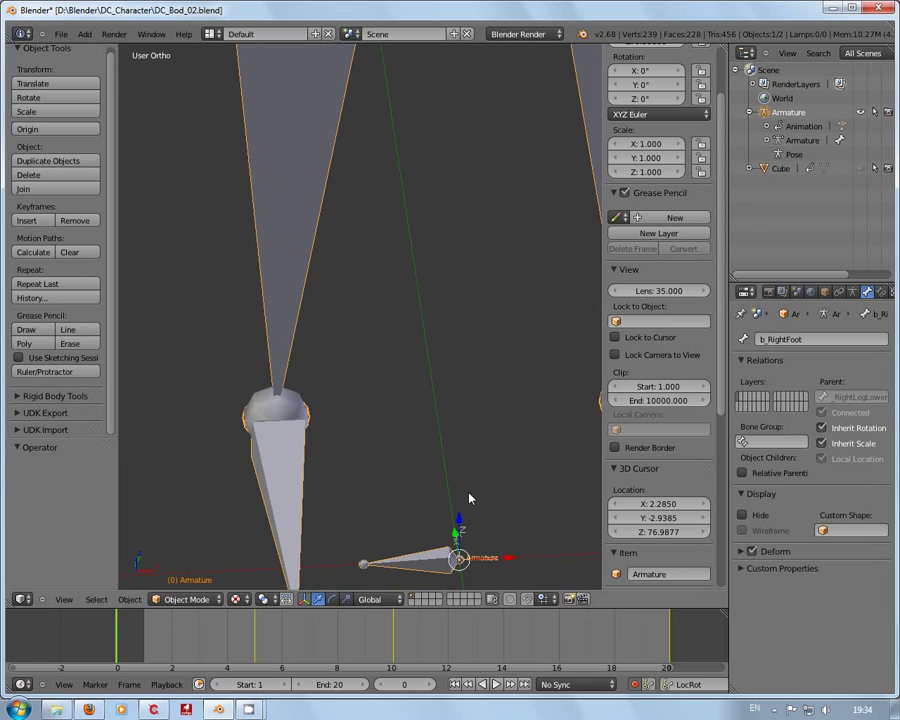
pyautogui.press('Tab')
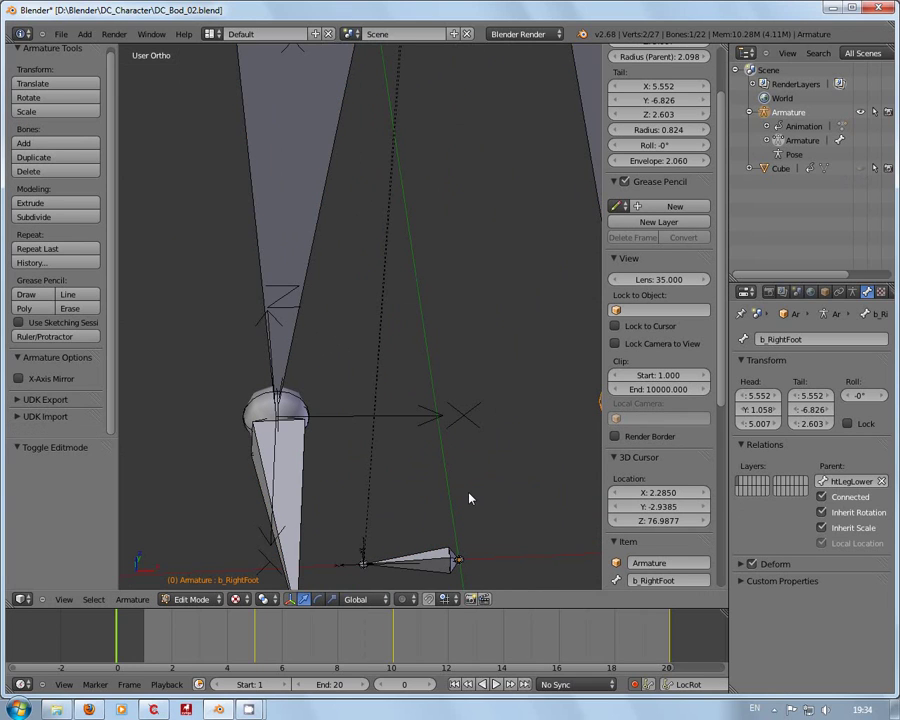
pyautogui.scroll(-4, 462, 470)
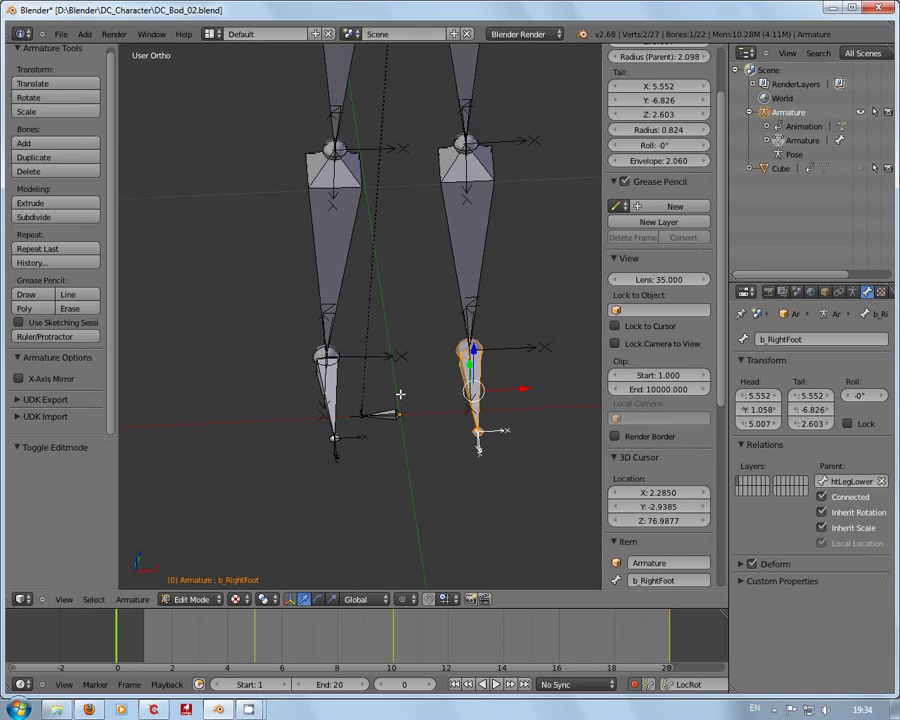
pyautogui.scroll(3, 400, 395)
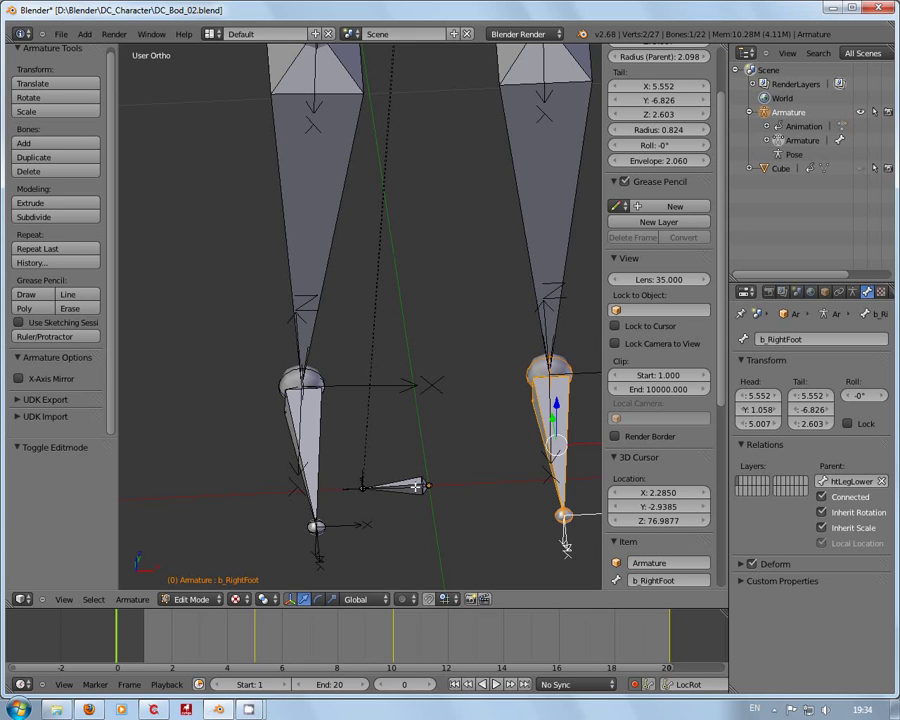
pyautogui.scroll(1, 410, 500)
pyautogui.moveTo(380, 544); pyautogui.dragTo(437, 581, button='middle')
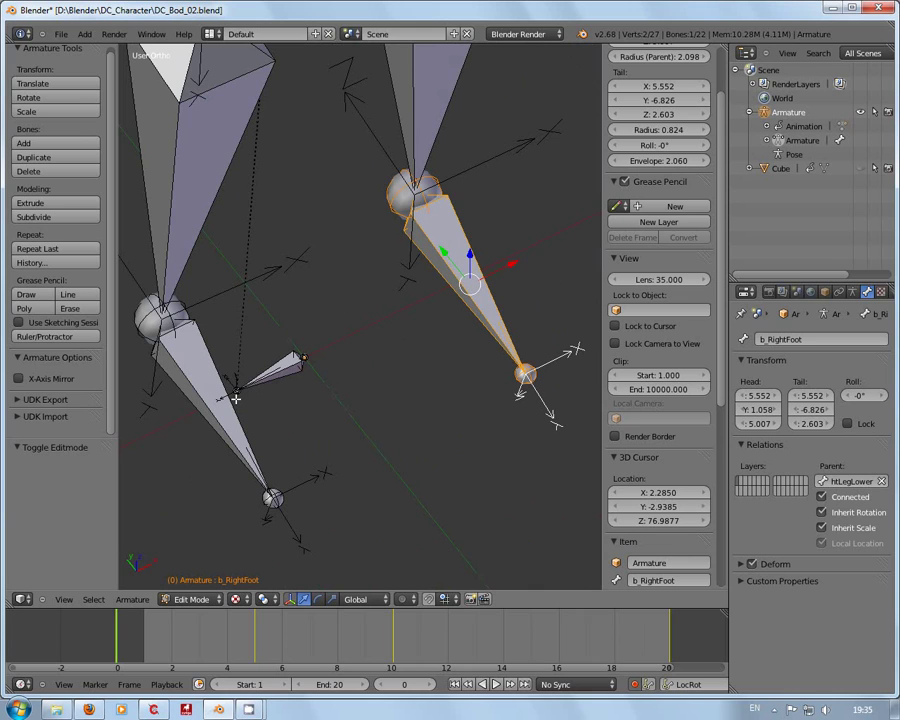
pyautogui.scroll(4, 238, 406)
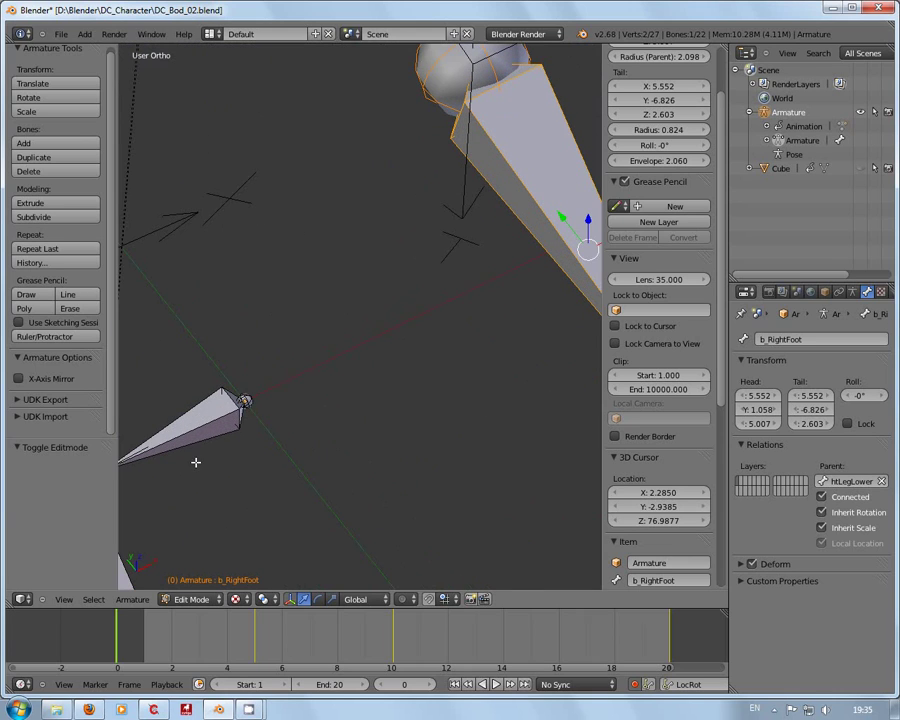
pyautogui.moveTo(197, 479); pyautogui.dragTo(303, 386, button='middle')
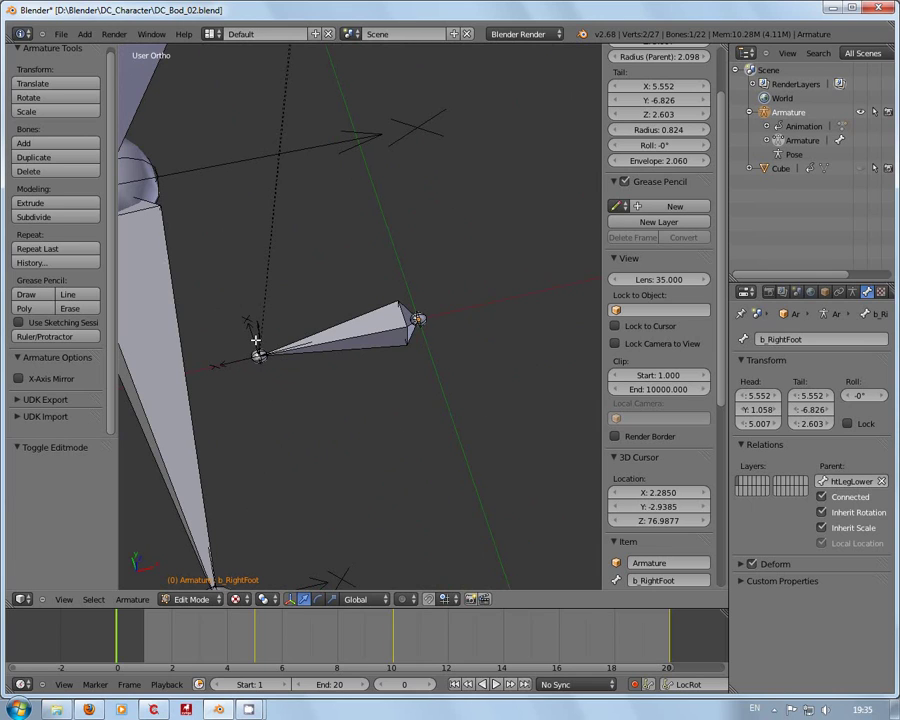
# Step: Return the armature to Object Mode and view the whole skeleton
pyautogui.scroll(-2, 368, 398)
pyautogui.scroll(-2, 368, 398)
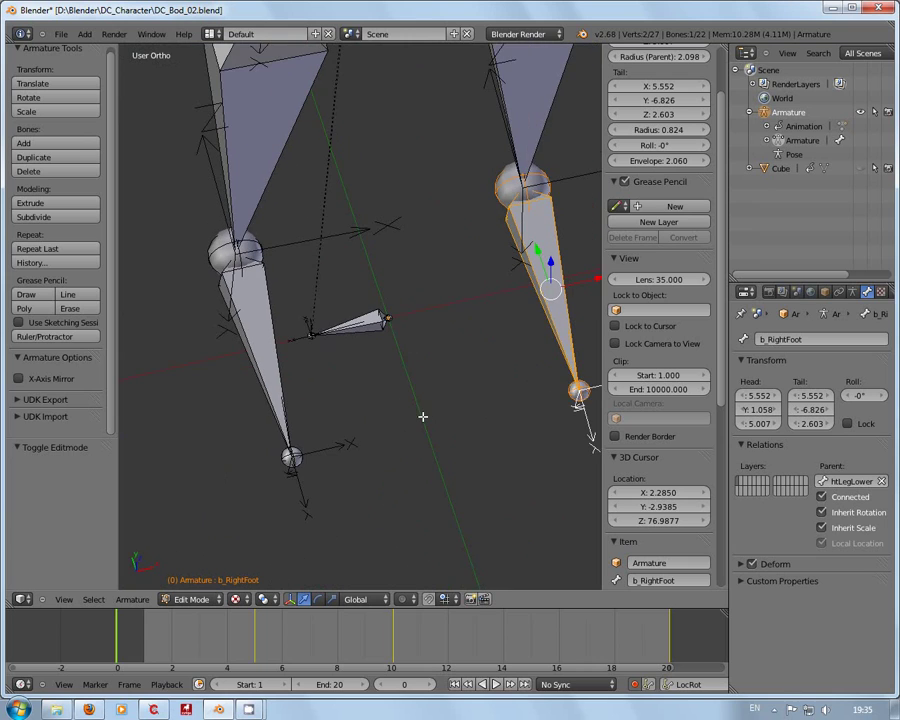
pyautogui.moveTo(423, 416); pyautogui.dragTo(436, 391, button='middle')
pyautogui.press('Tab')
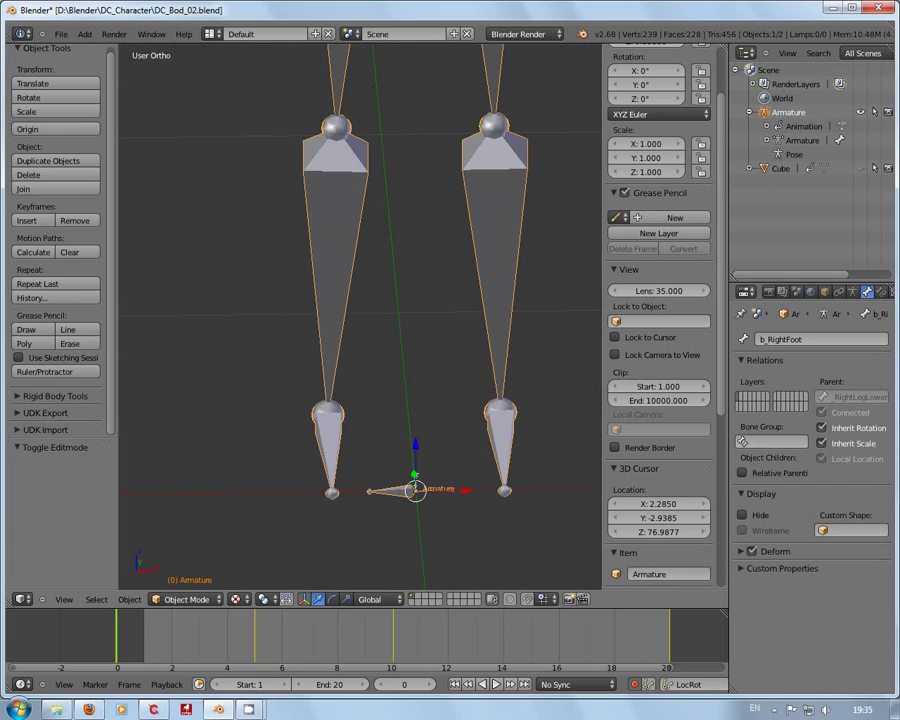
pyautogui.scroll(-3, 456, 445)
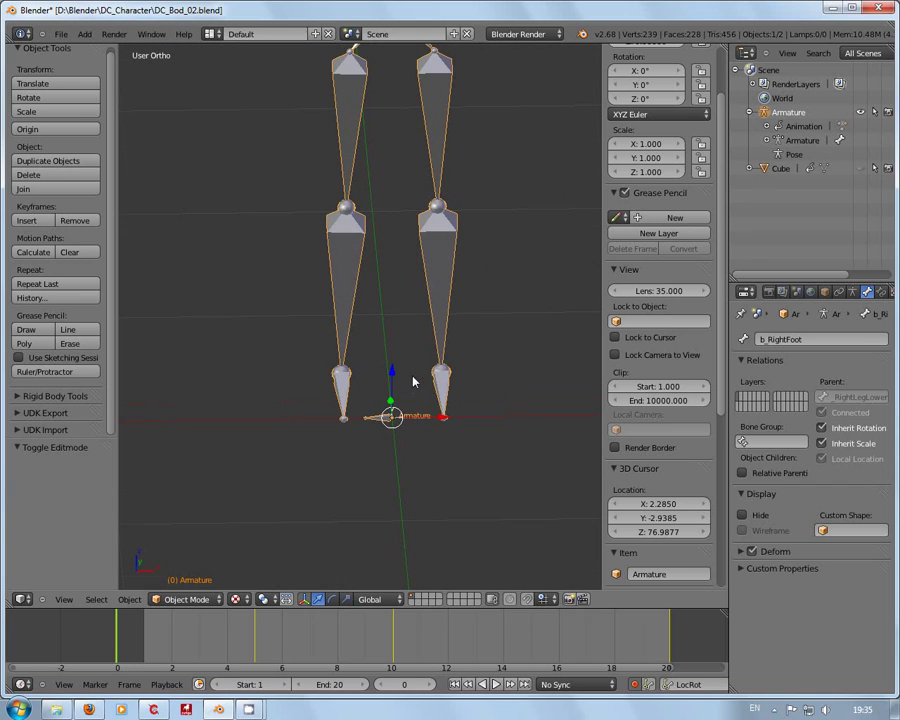
pyautogui.scroll(-3, 413, 386)
pyautogui.moveTo(415, 390); pyautogui.dragTo(392, 389, button='middle')
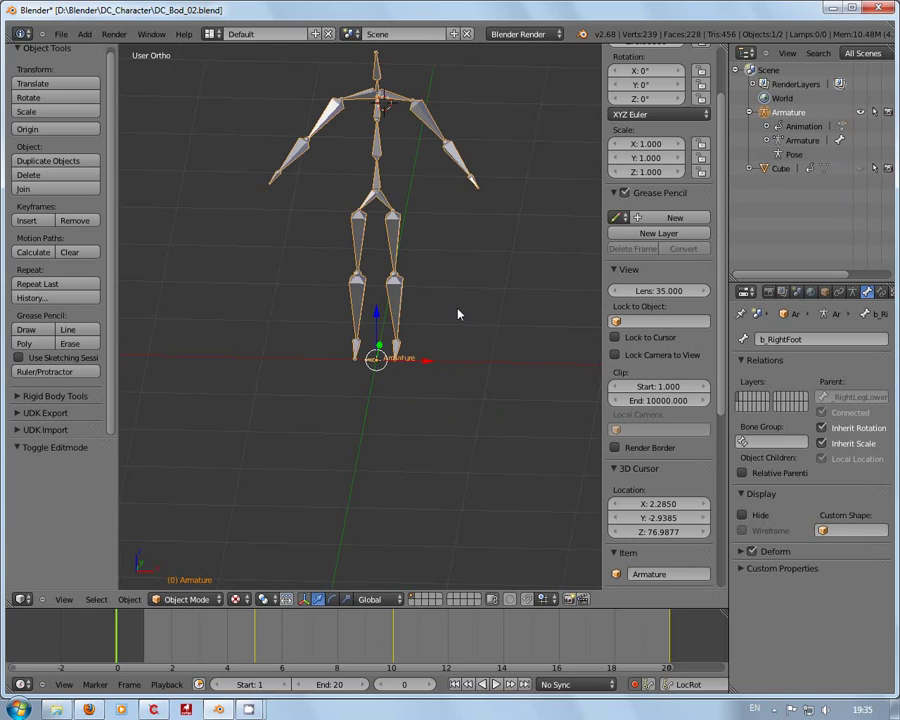
# Step: Expand the armature's full bone hierarchy, making room for it by hiding the 3D view's properties region and widening the outliner to about half the window
pyautogui.scroll(1, 458, 310)
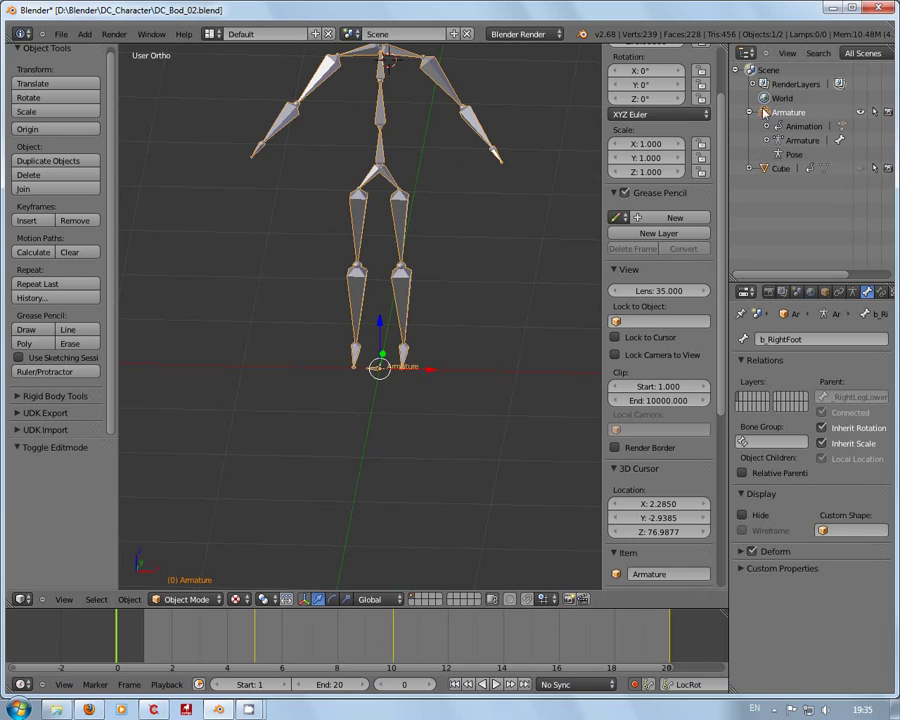
pyautogui.keyDown('shift'); pyautogui.click(768, 140); pyautogui.keyUp('shift')
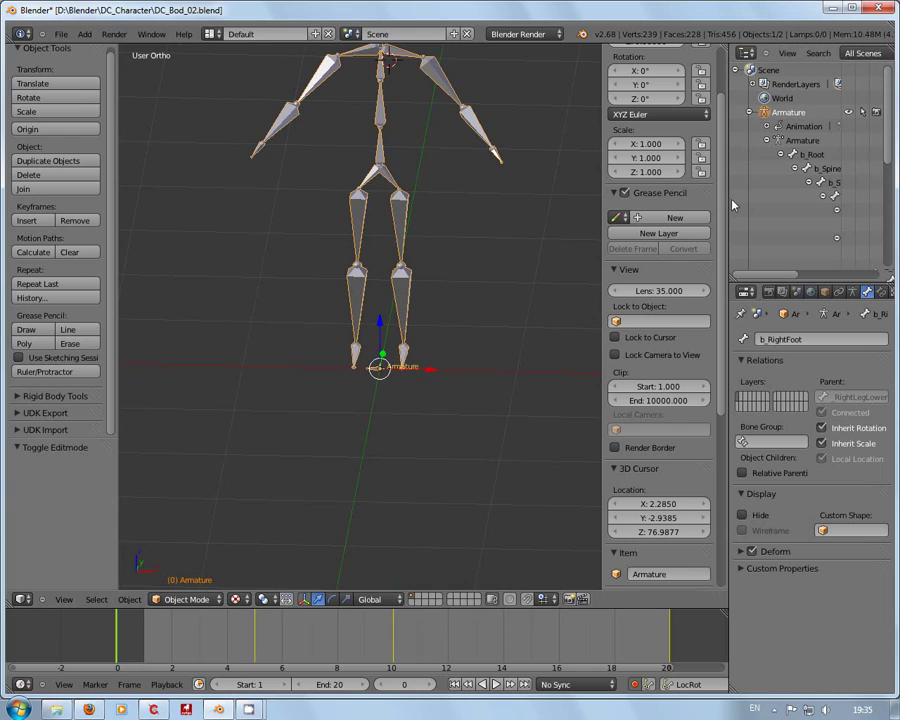
pyautogui.press('n')
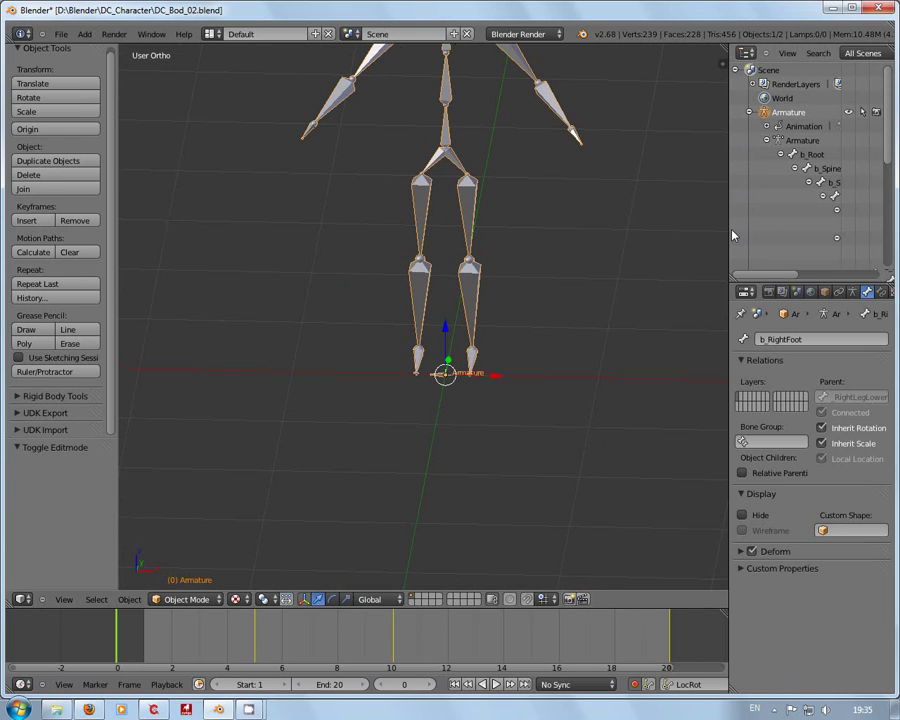
pyautogui.moveTo(732, 235); pyautogui.dragTo(443, 224)
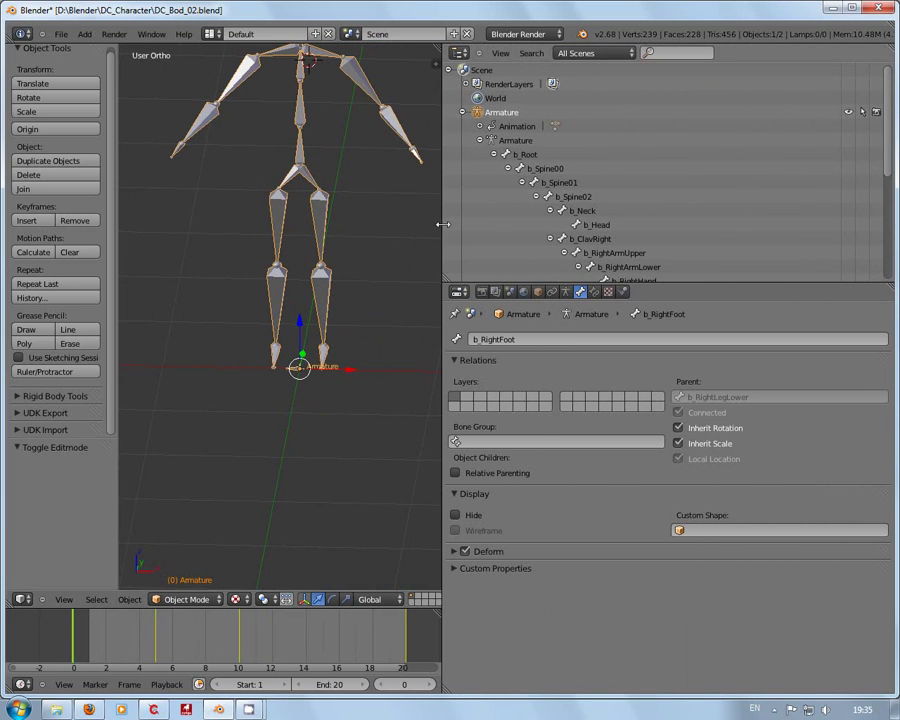
pyautogui.press('Home')
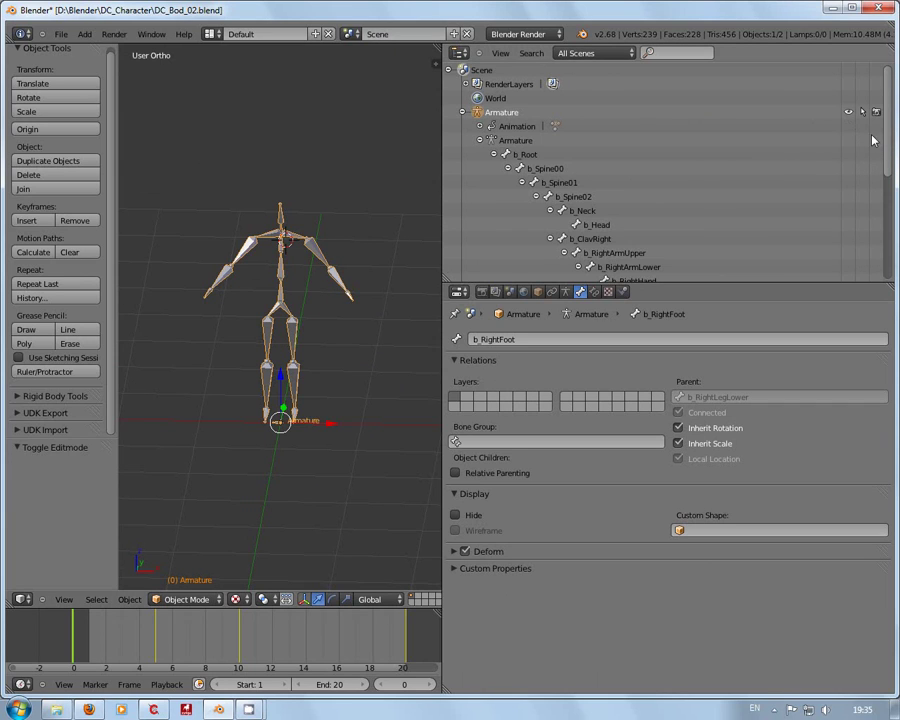
# Step: Examine the bone hierarchy in the outliner from b_Root through the spine, arms and hips down to the feet
pyautogui.scroll(-2, 888, 140)
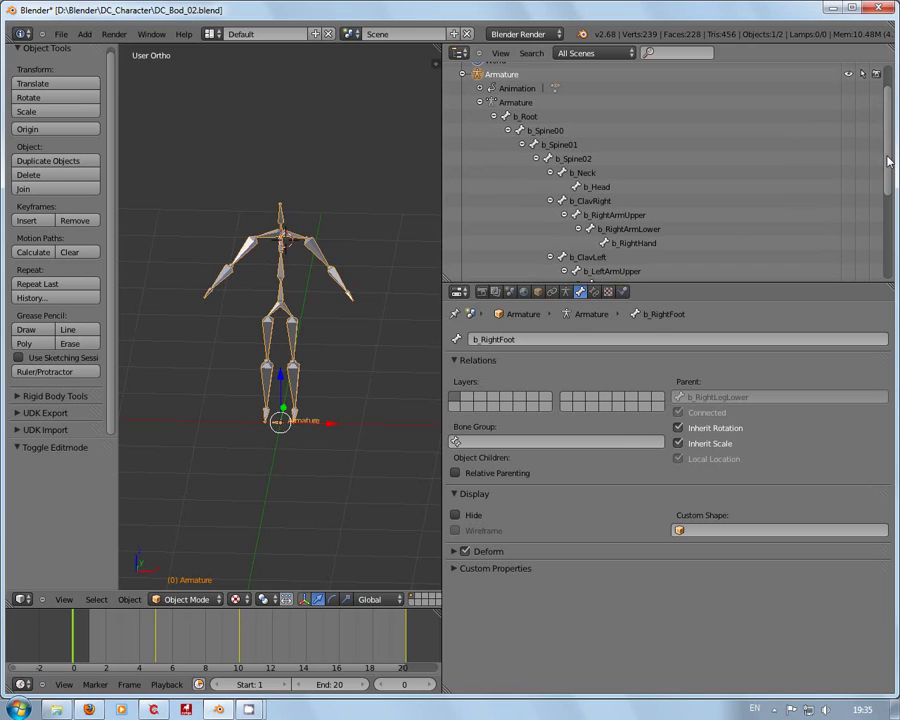
pyautogui.moveTo(888, 160)
pyautogui.mouseDown()
pyautogui.moveTo(885, 250)
pyautogui.moveTo(880, 147)
pyautogui.mouseUp()
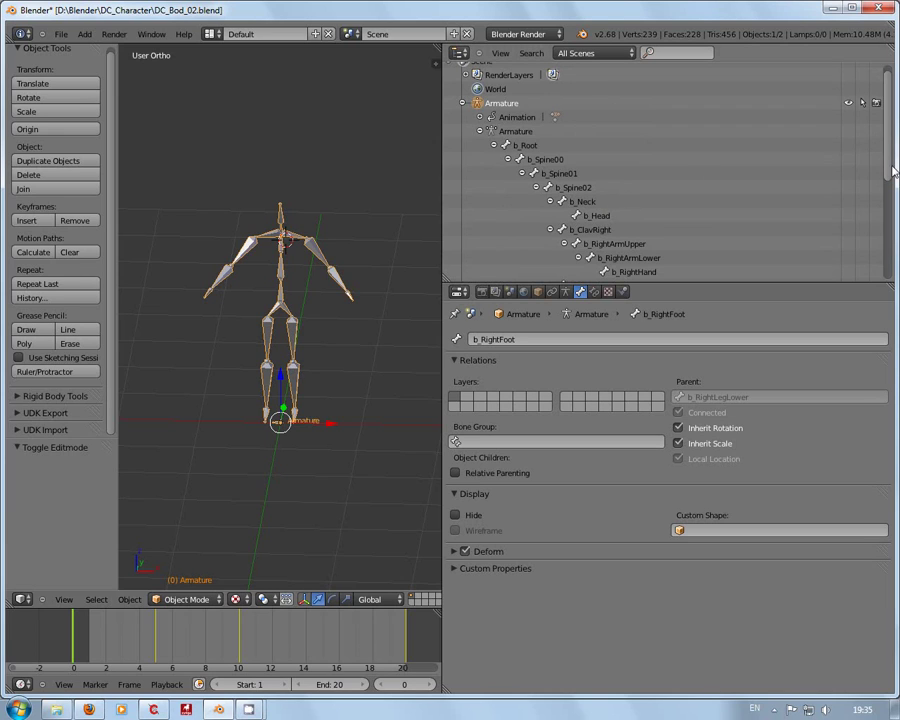
pyautogui.moveTo(891, 171); pyautogui.dragTo(890, 208)
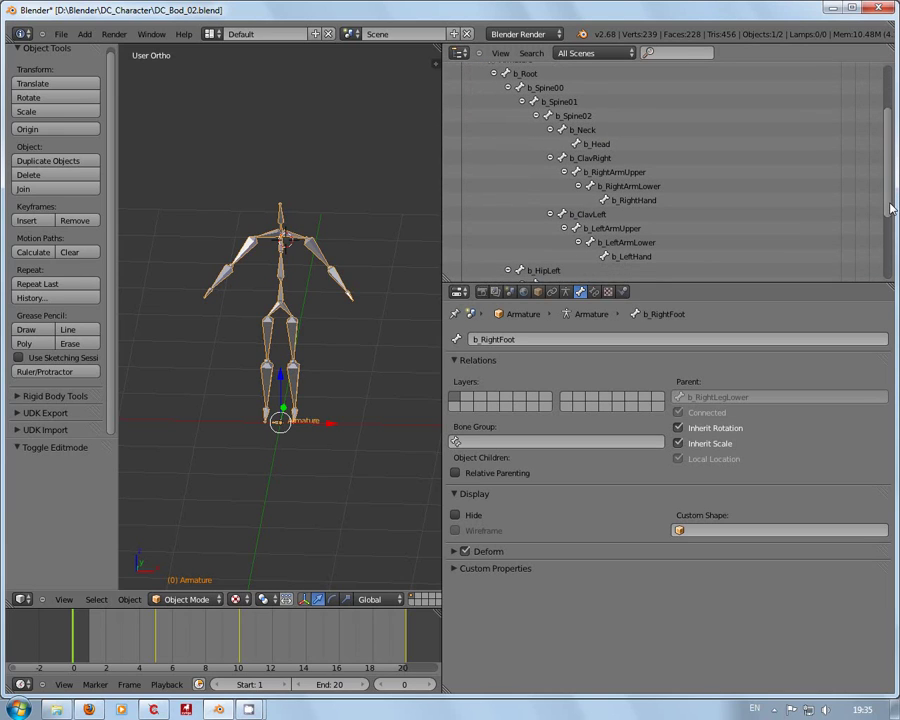
pyautogui.scroll(-1, 499, 99)
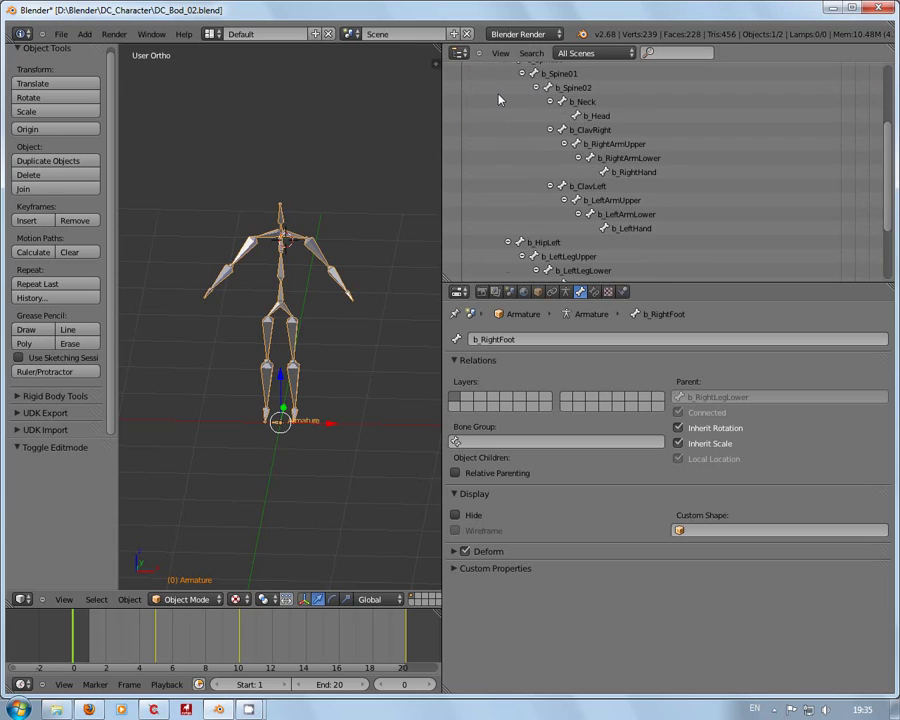
pyautogui.scroll(1, 499, 99)
pyautogui.scroll(1, 499, 104)
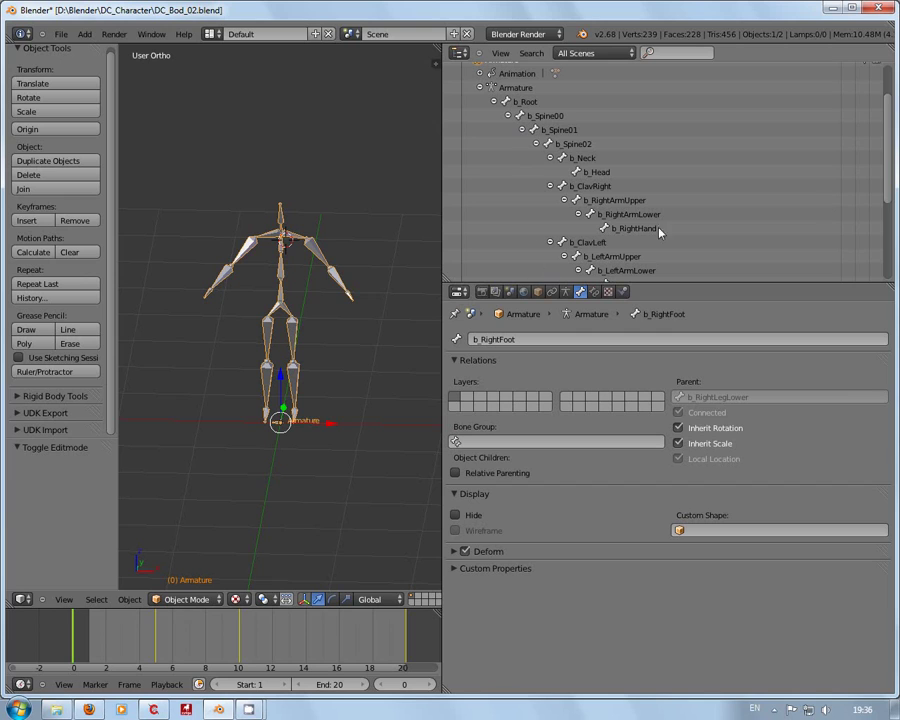
pyautogui.moveTo(881, 185); pyautogui.dragTo(878, 288)
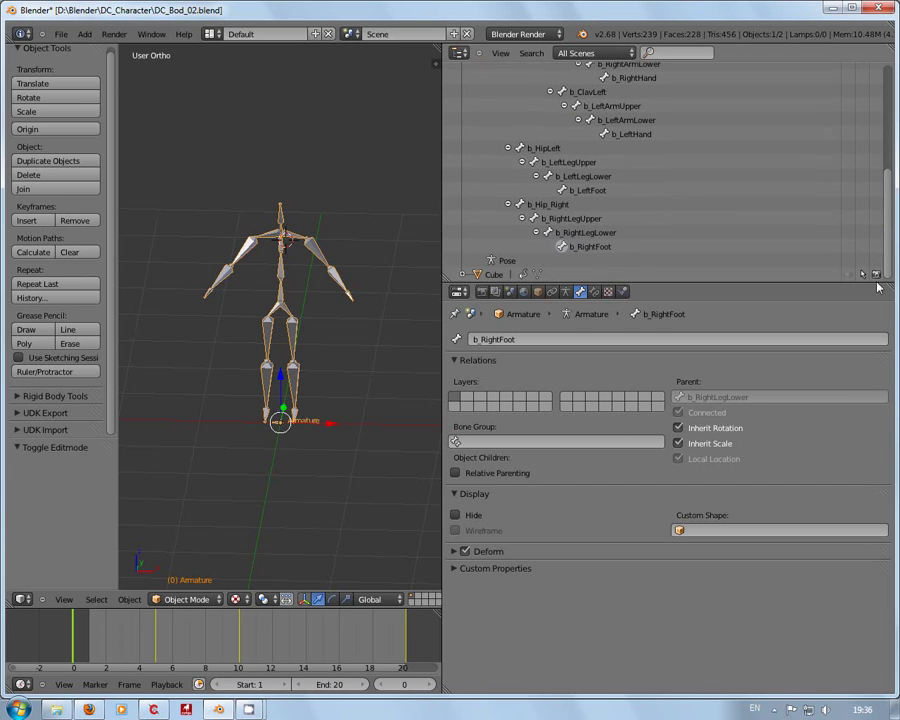
pyautogui.scroll(8, 860, 203)
pyautogui.scroll(-1, 860, 203)
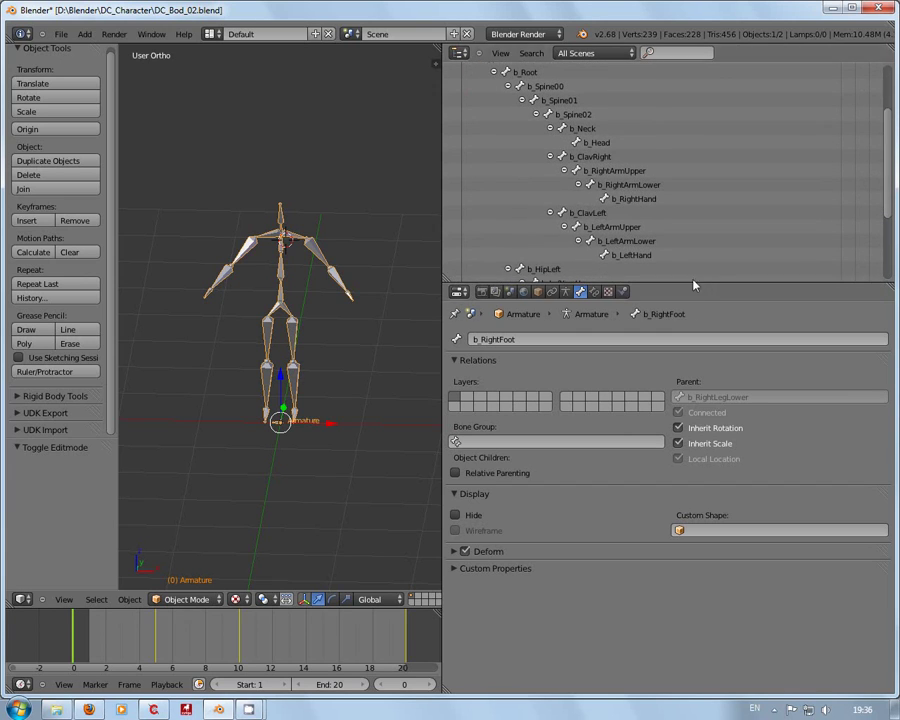
# Step: Make the outliner taller so the whole bone hierarchy from b_Root to b_RightFoot fits beside the enlarged skeleton
pyautogui.moveTo(705, 288); pyautogui.dragTo(704, 533)
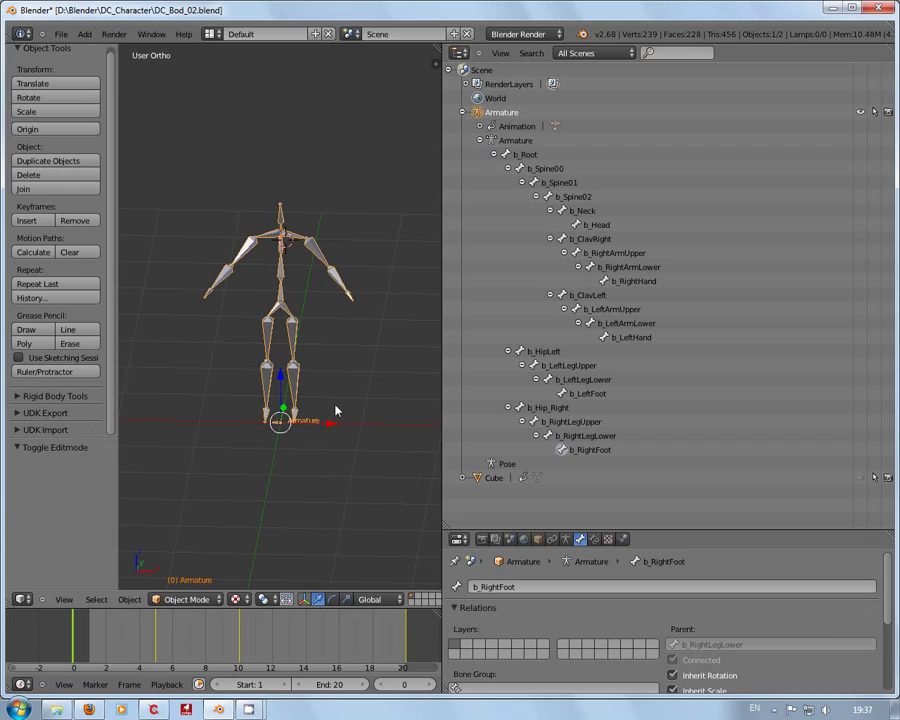
pyautogui.scroll(2, 334, 410)
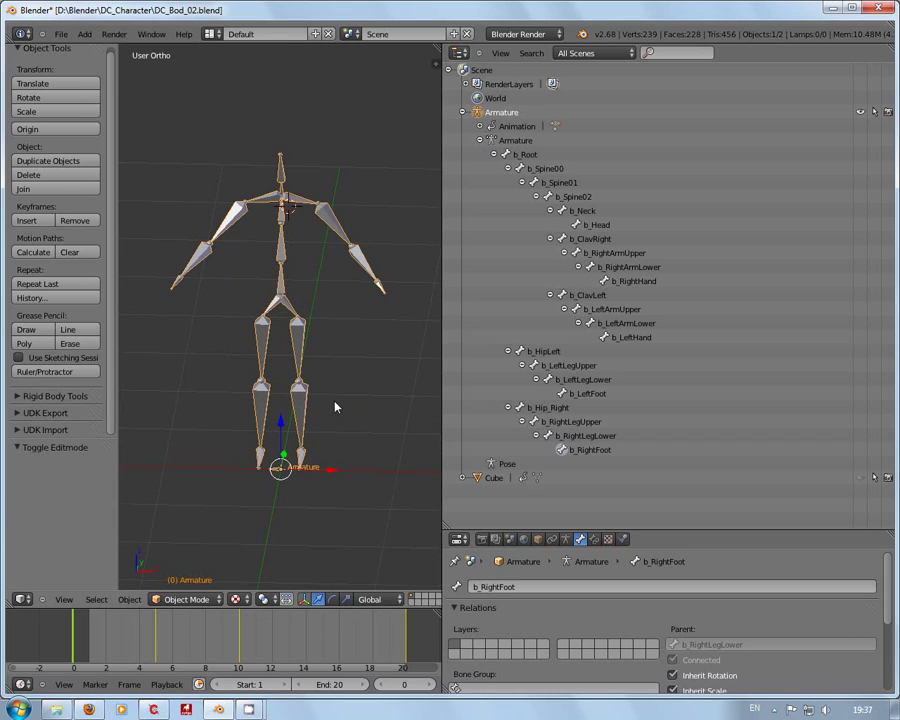